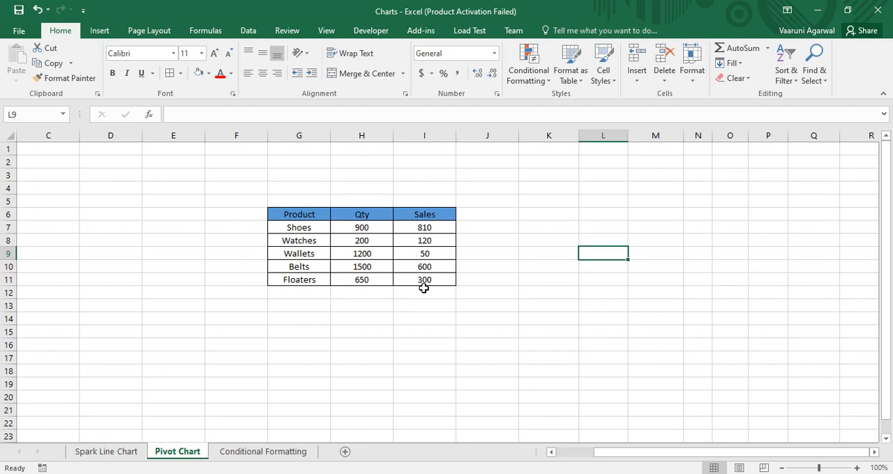
- Insert a PivotChart based on the product table G6:I11, placed in the existing worksheet at cell K7
{"action": "left_click", "coordinate": [379, 264]}
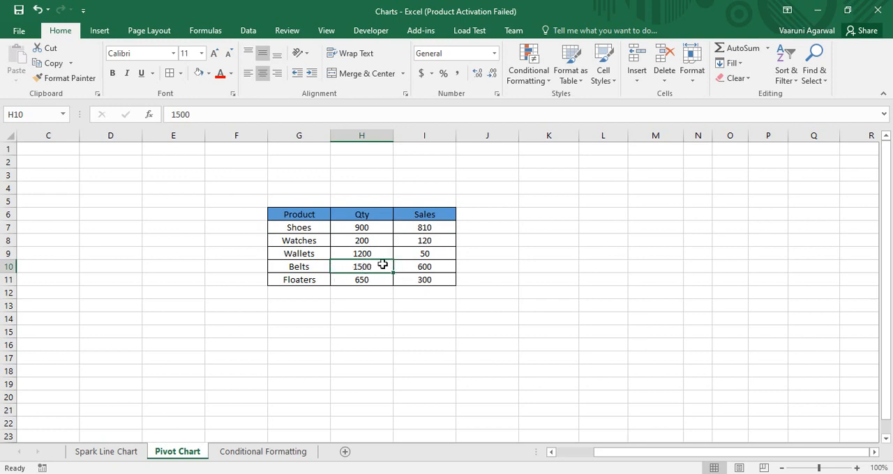
{"action": "left_click", "coordinate": [99, 30]}
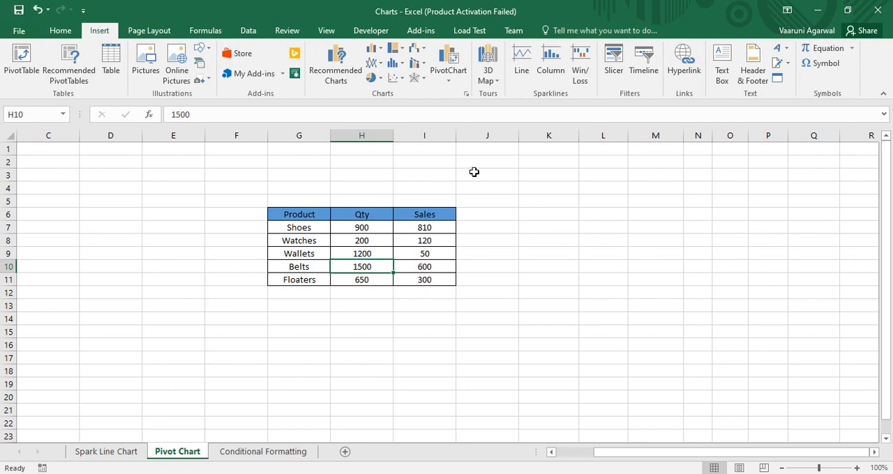
{"action": "left_click", "coordinate": [450, 83]}
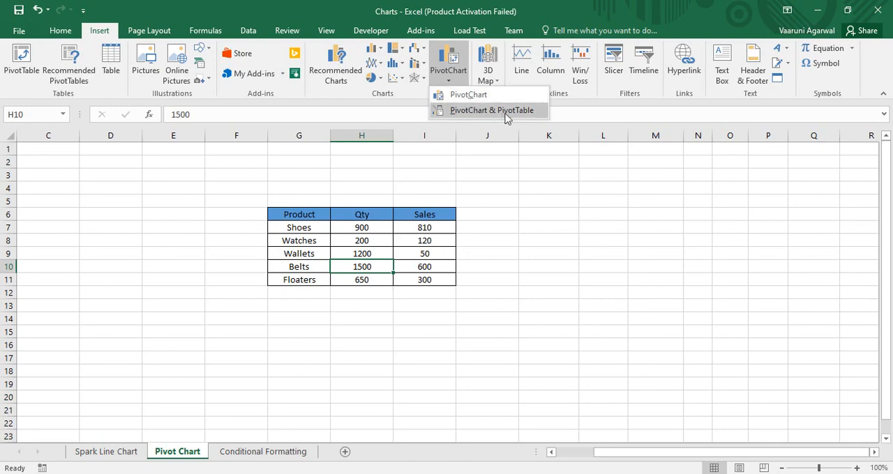
{"action": "left_click", "coordinate": [473, 98]}
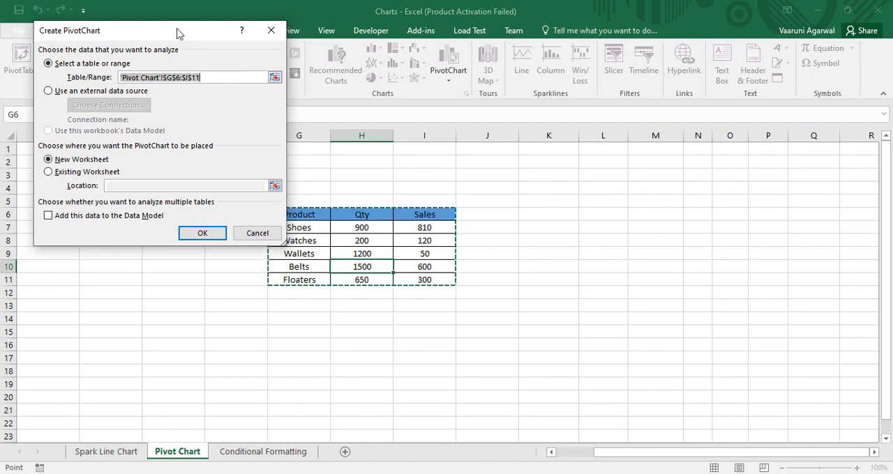
{"action": "left_click_drag", "start_coordinate": [179, 33], "coordinate": [645, 174]}
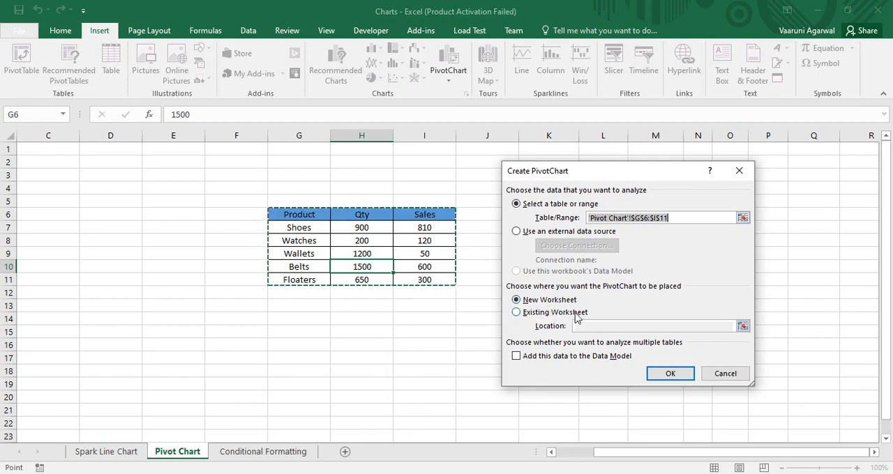
{"action": "left_click", "coordinate": [517, 313]}
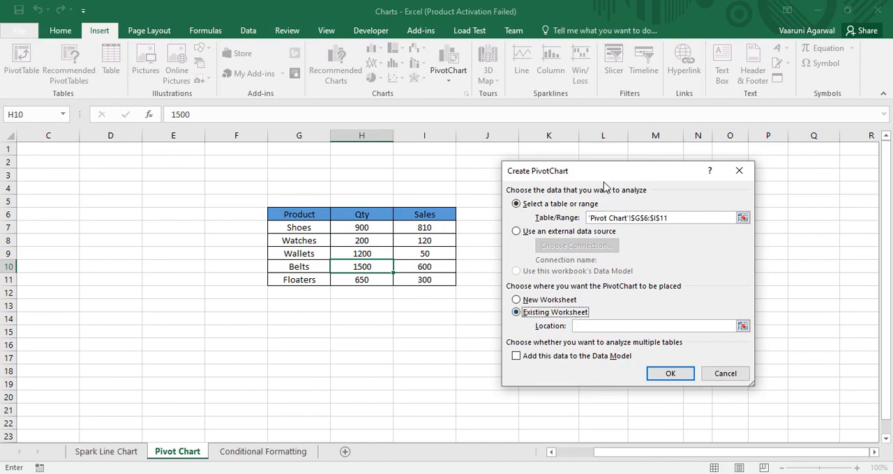
{"action": "left_click_drag", "start_coordinate": [616, 178], "coordinate": [208, 166]}
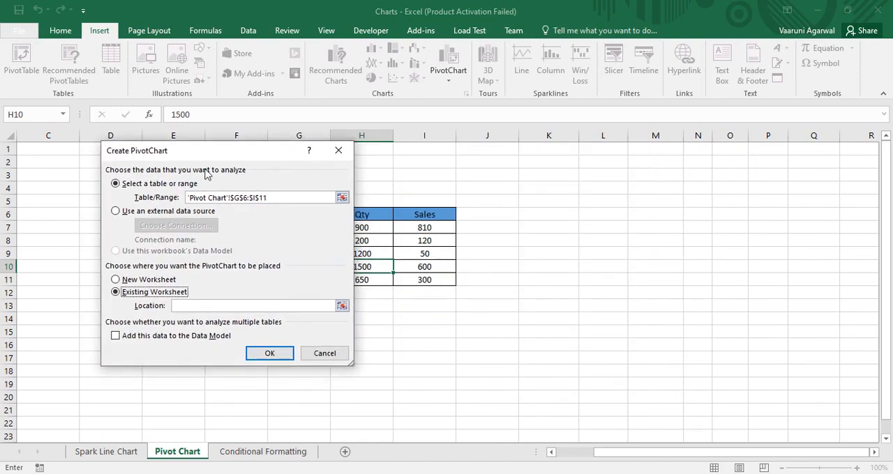
{"action": "left_click", "coordinate": [335, 315]}
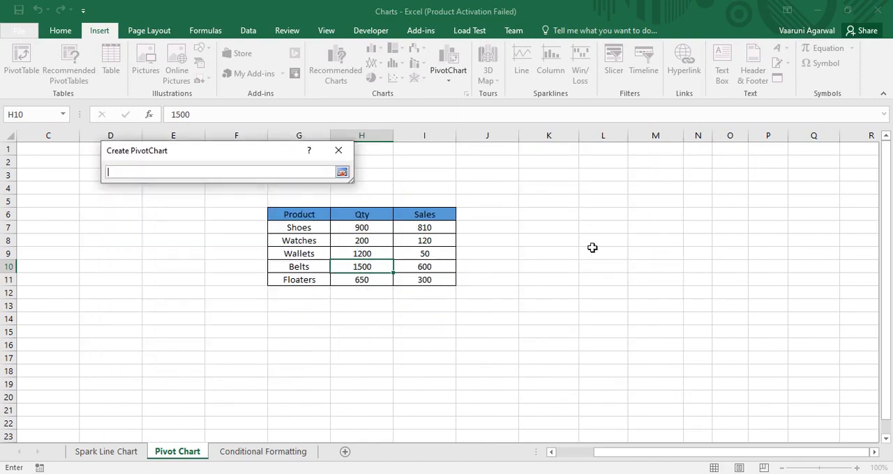
{"action": "left_click", "coordinate": [538, 226]}
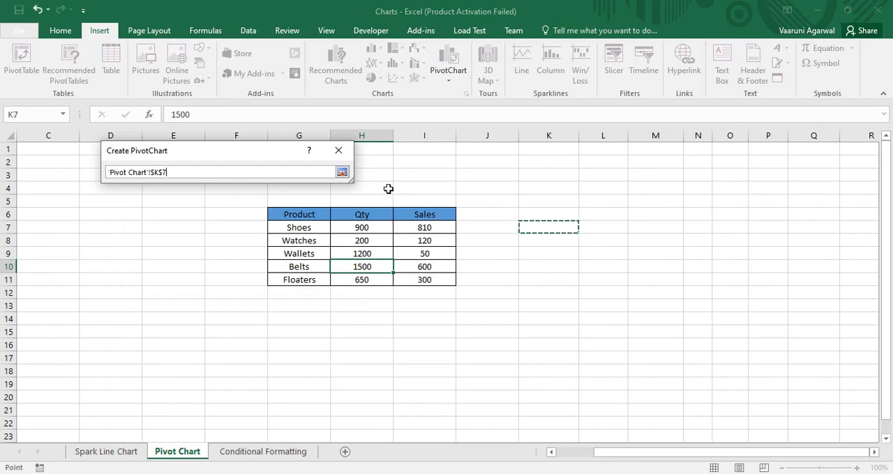
{"action": "left_click", "coordinate": [342, 173]}
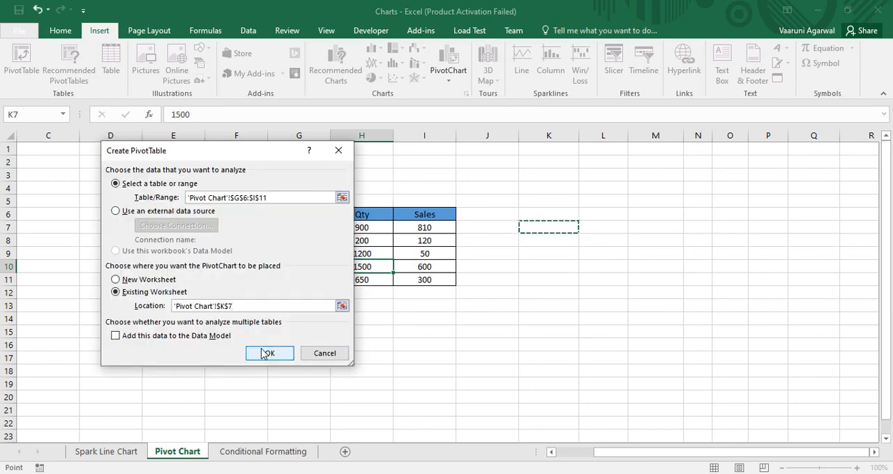
{"action": "left_click", "coordinate": [267, 354]}
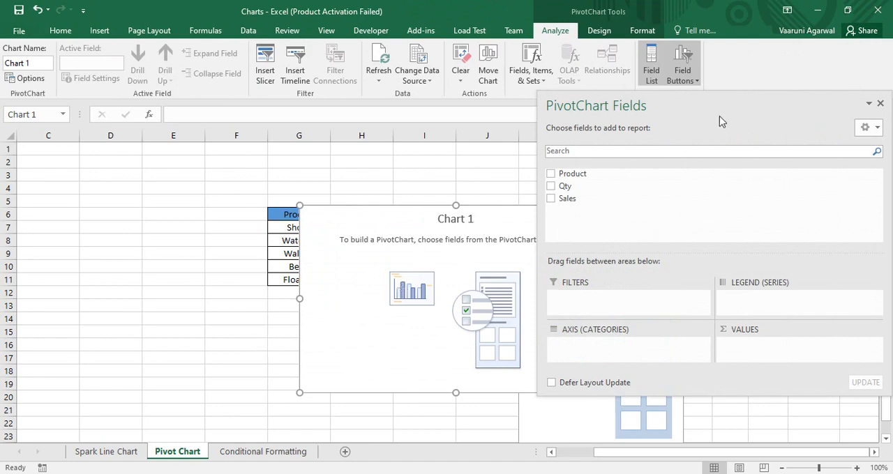
- Add the Product field to the PivotChart's axis categories and the Qty field to its values
{"action": "left_click_drag", "start_coordinate": [723, 113], "coordinate": [619, 123]}
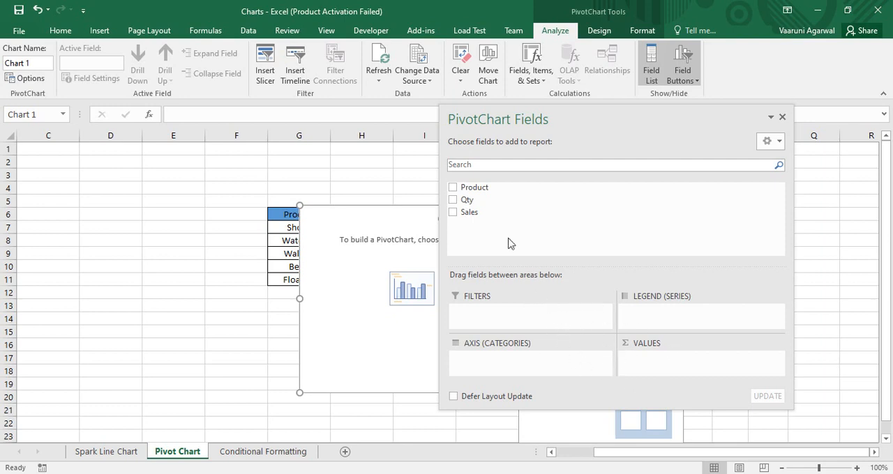
{"action": "left_click", "coordinate": [451, 187]}
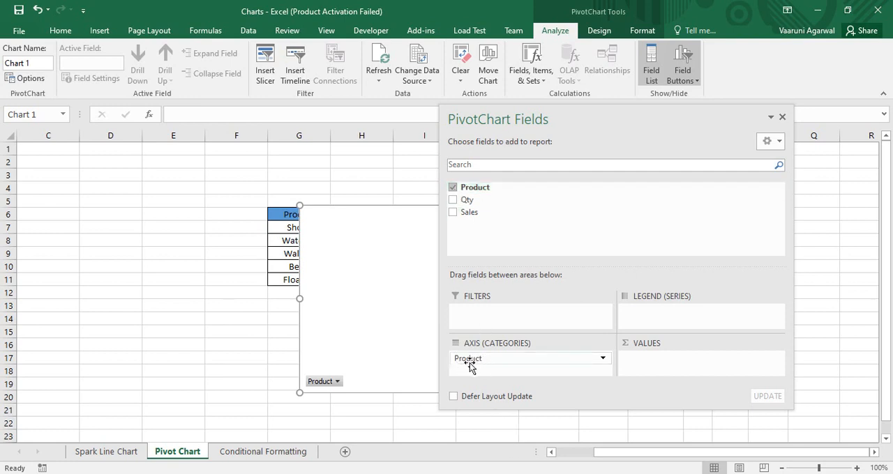
{"action": "left_click_drag", "start_coordinate": [574, 115], "coordinate": [750, 132]}
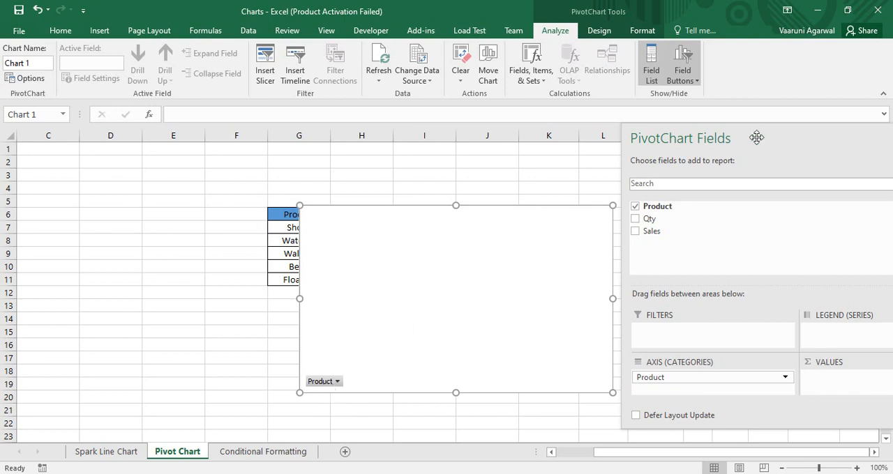
{"action": "left_click_drag", "start_coordinate": [757, 138], "coordinate": [636, 97]}
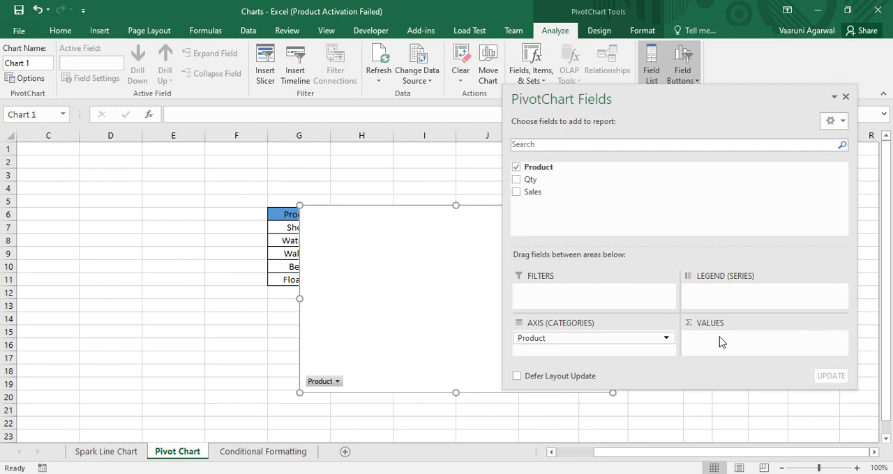
{"action": "left_click", "coordinate": [517, 180]}
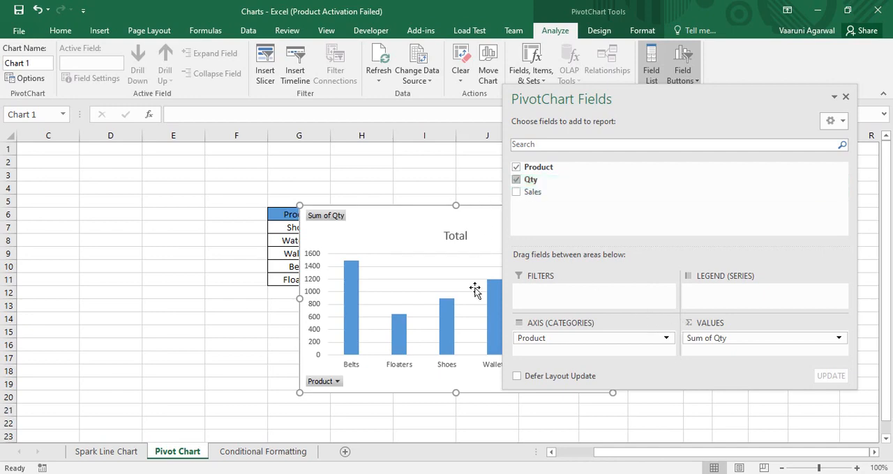
- Add the Sales field to the chart's values, and reposition the chart beside the Qty column with the field list closed
{"action": "left_click_drag", "start_coordinate": [584, 89], "coordinate": [674, 93]}
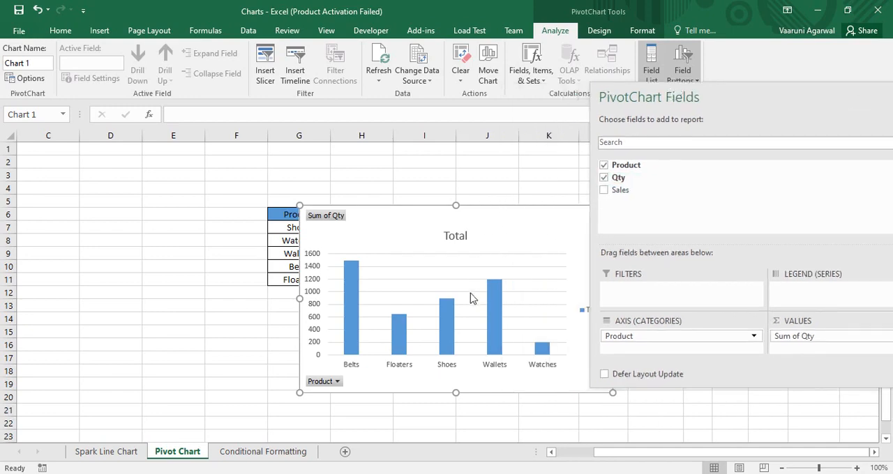
{"action": "left_click_drag", "start_coordinate": [484, 218], "coordinate": [357, 180]}
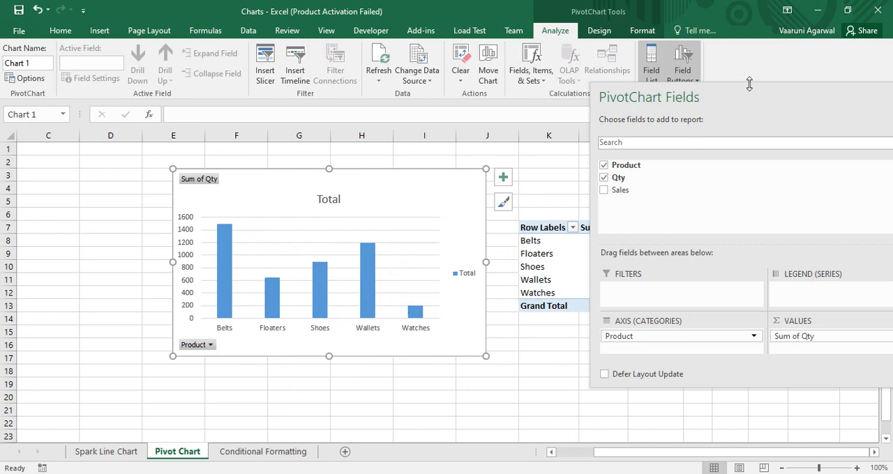
{"action": "left_click_drag", "start_coordinate": [743, 97], "coordinate": [649, 78]}
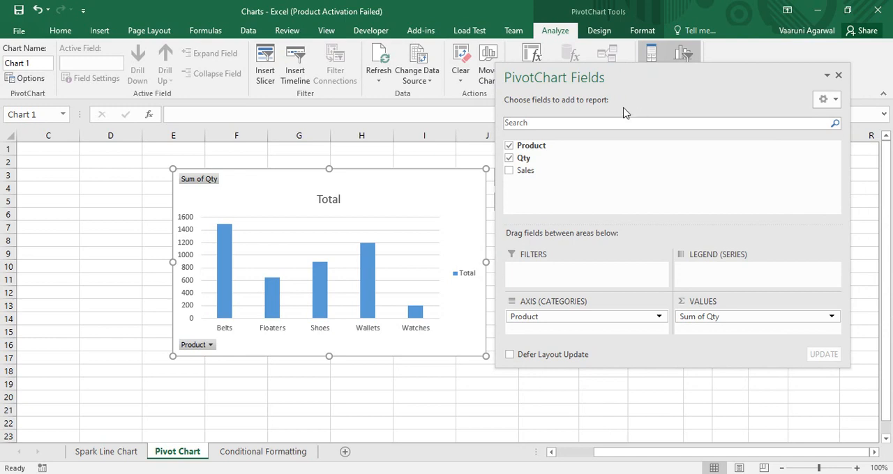
{"action": "left_click", "coordinate": [509, 171]}
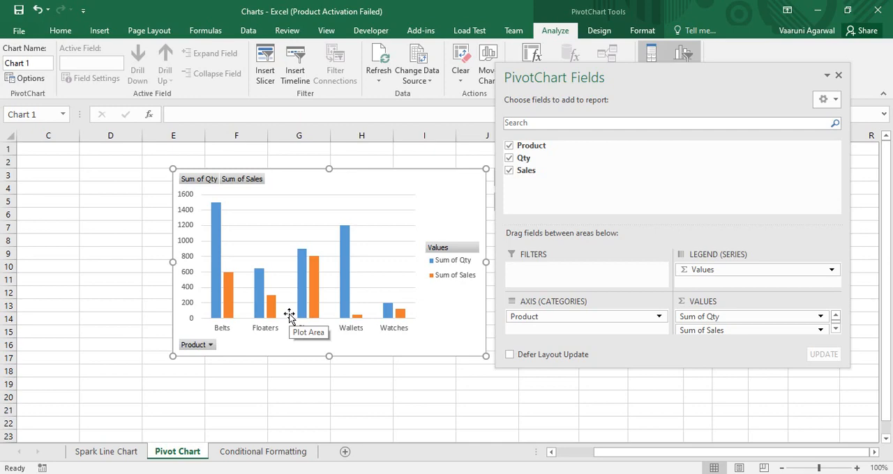
{"action": "left_click", "coordinate": [838, 76]}
{"action": "mouse_move", "coordinate": [414, 185]}
{"action": "left_mouse_down"}
{"action": "mouse_move", "coordinate": [647, 198]}
{"action": "mouse_move", "coordinate": [639, 182]}
{"action": "left_mouse_up"}
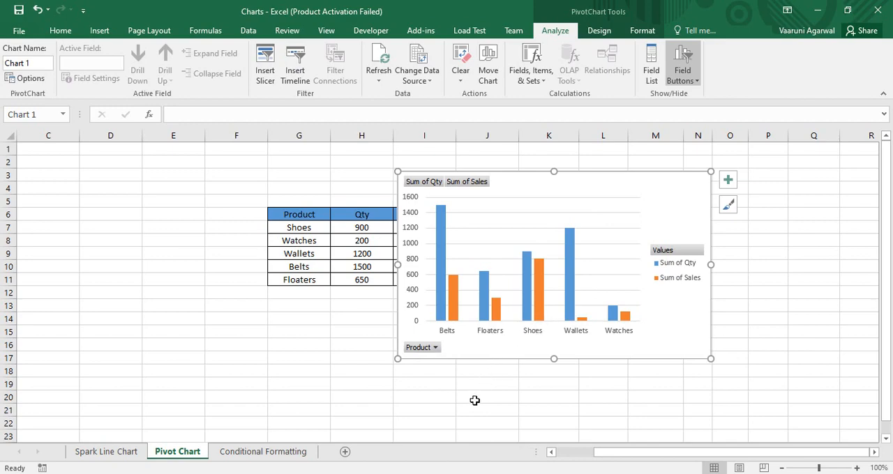
- Filter the PivotChart's Product field to show only Belts and Shoes
{"action": "left_click", "coordinate": [433, 348]}
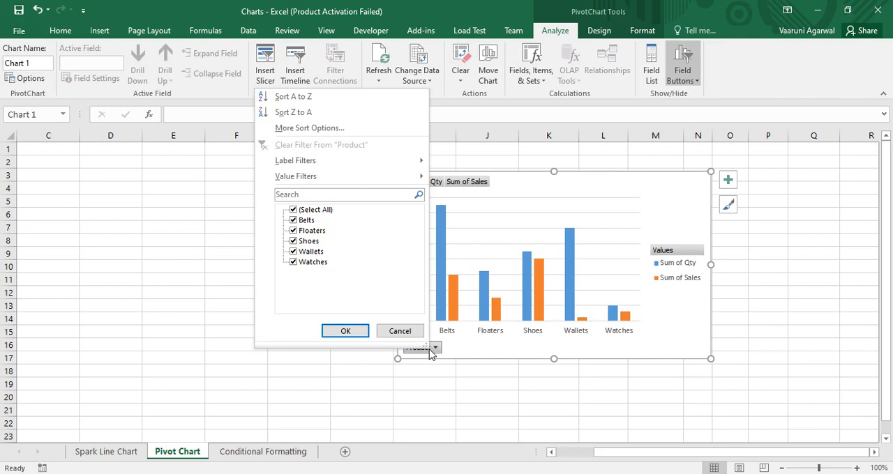
{"action": "left_click", "coordinate": [293, 211]}
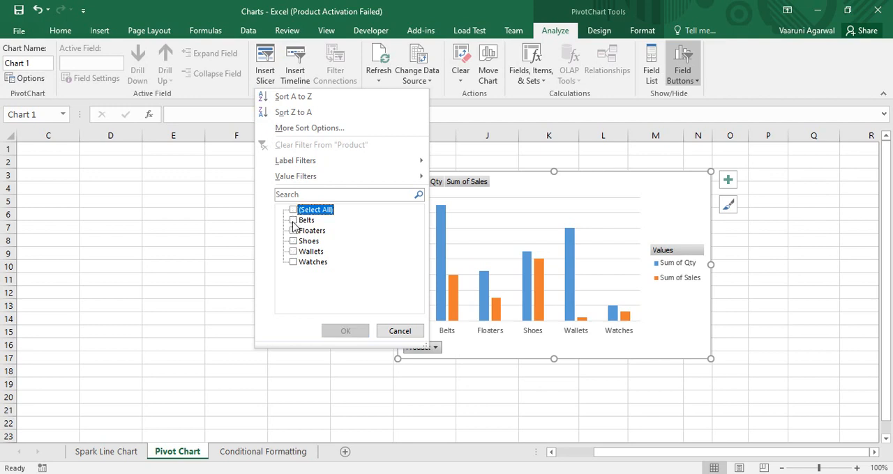
{"action": "left_click", "coordinate": [293, 221]}
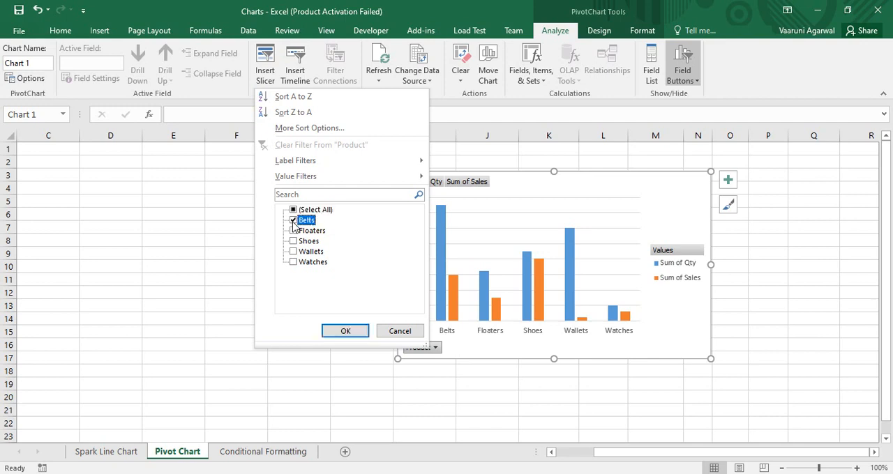
{"action": "left_click", "coordinate": [293, 241]}
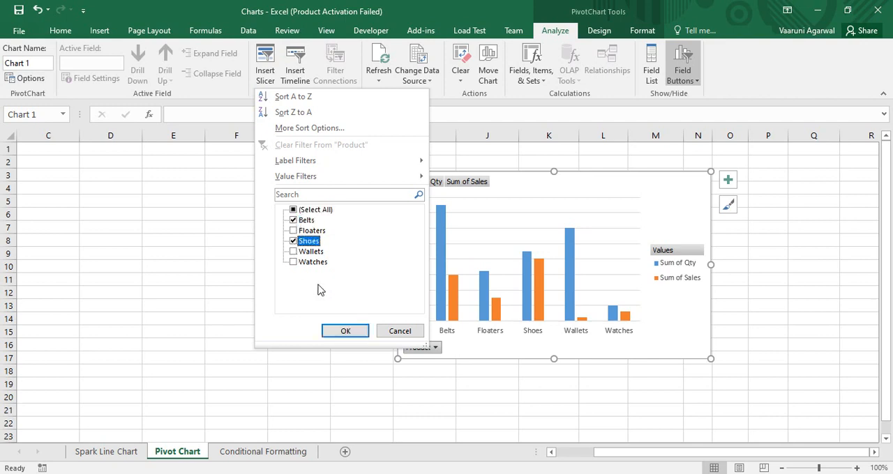
{"action": "left_click", "coordinate": [334, 328]}
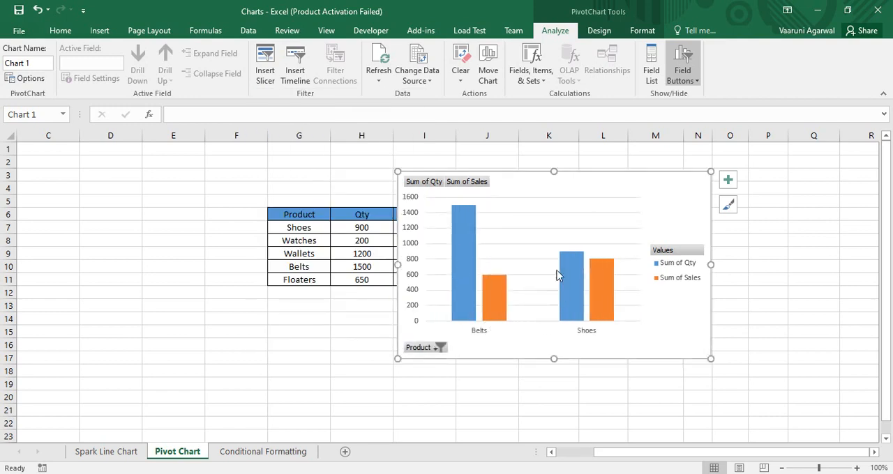
- Add Wallets to the products shown by the chart's Product filter
{"action": "left_click", "coordinate": [440, 348]}
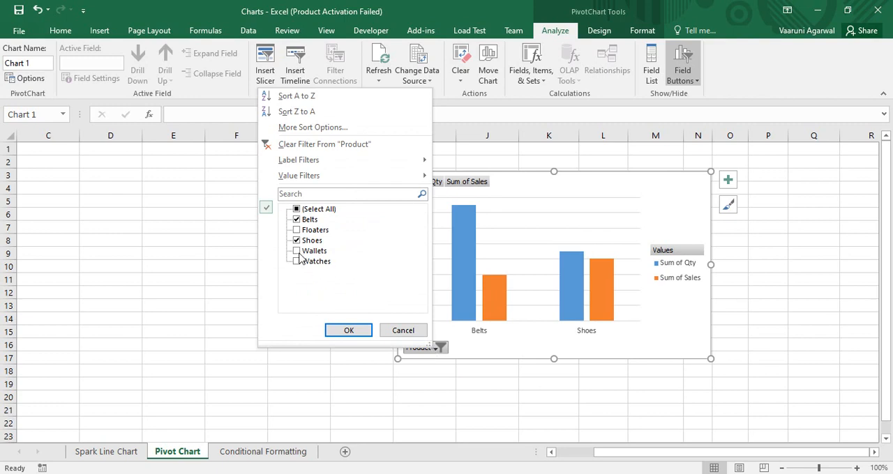
{"action": "left_click", "coordinate": [297, 252]}
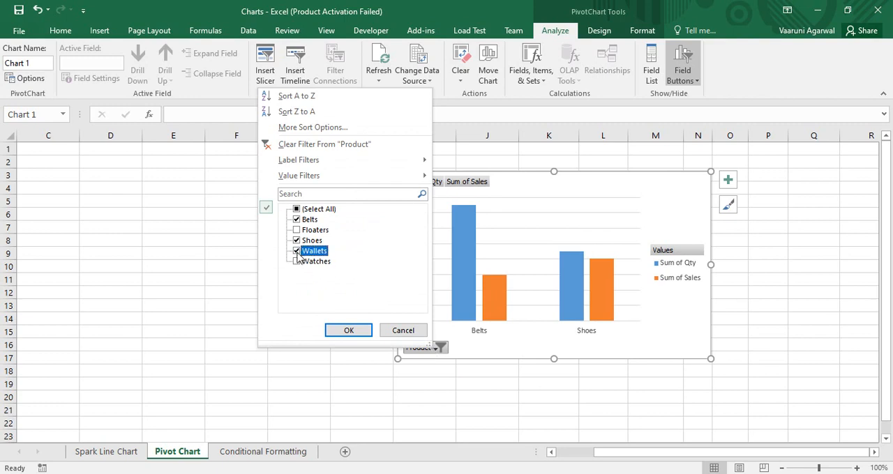
{"action": "left_click", "coordinate": [351, 330]}
{"action": "left_click", "coordinate": [625, 300]}
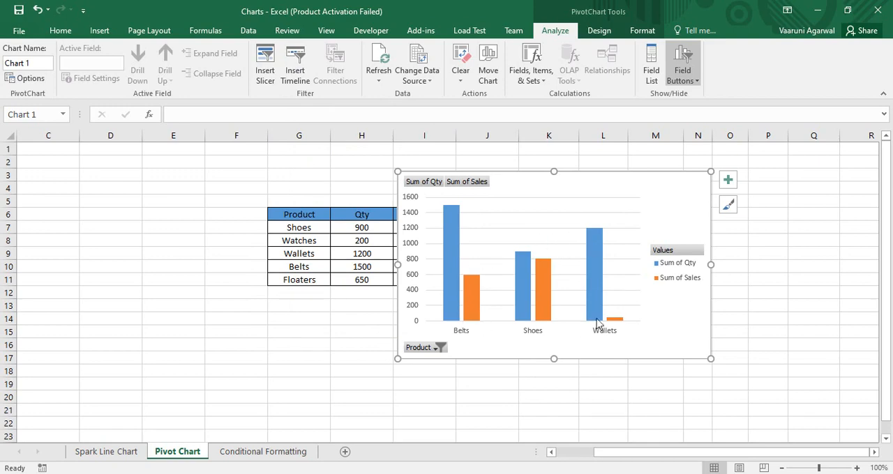
- Change the chart's Product filter to show only Belts and Watches, excluding Wallets and Shoes
{"action": "left_click", "coordinate": [440, 348]}
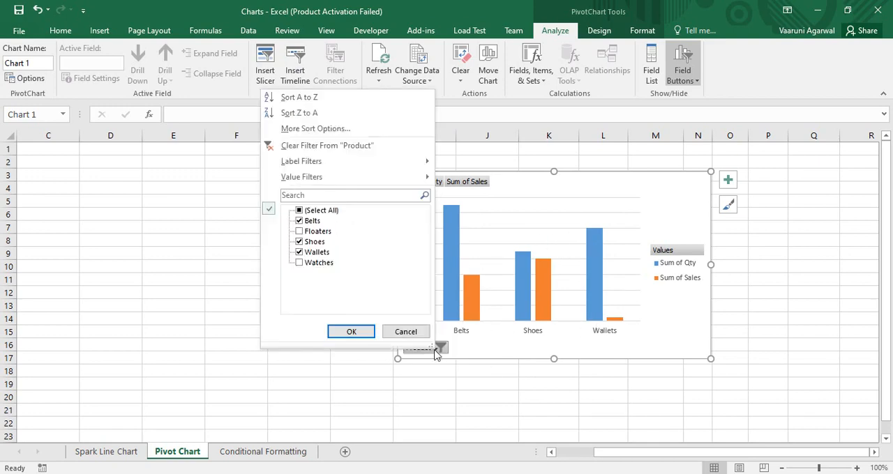
{"action": "left_click", "coordinate": [300, 251]}
{"action": "left_click", "coordinate": [301, 264]}
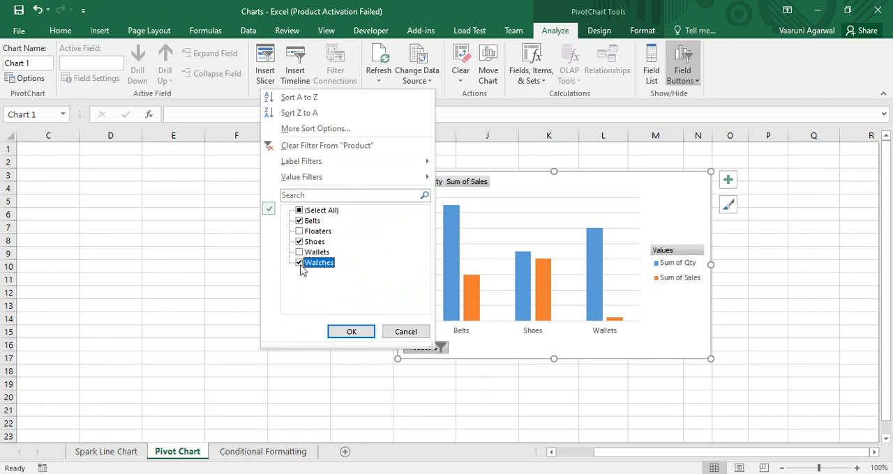
{"action": "left_click", "coordinate": [299, 241]}
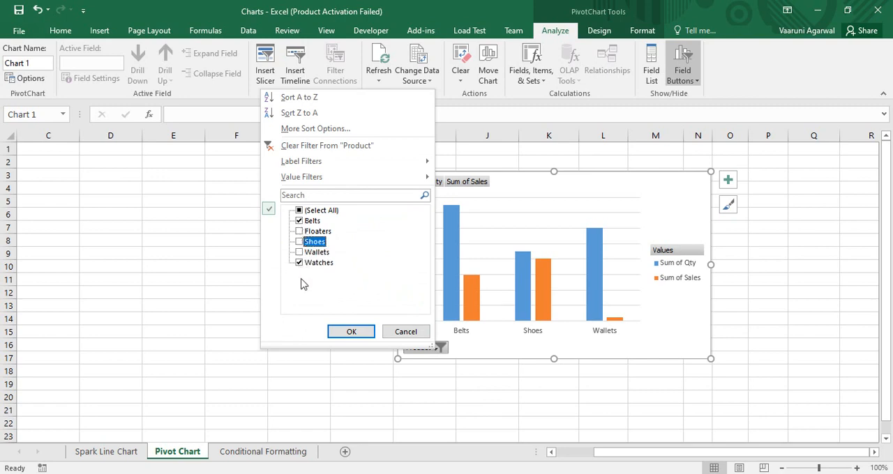
{"action": "left_click", "coordinate": [351, 331]}
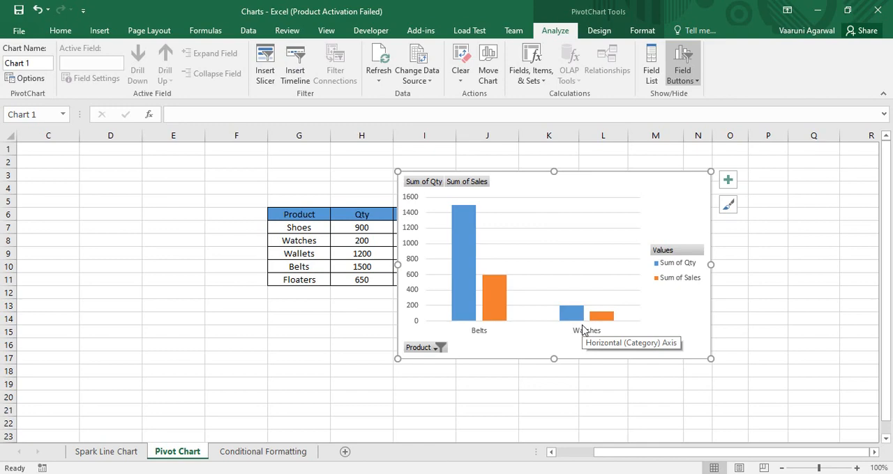
- Include all products in the chart's Product filter and sort the products from Z to A
{"action": "left_click", "coordinate": [438, 348]}
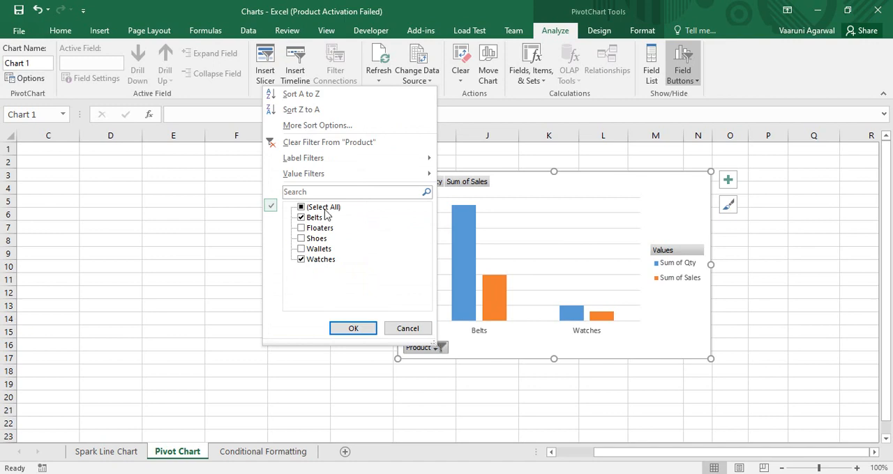
{"action": "left_click", "coordinate": [303, 209]}
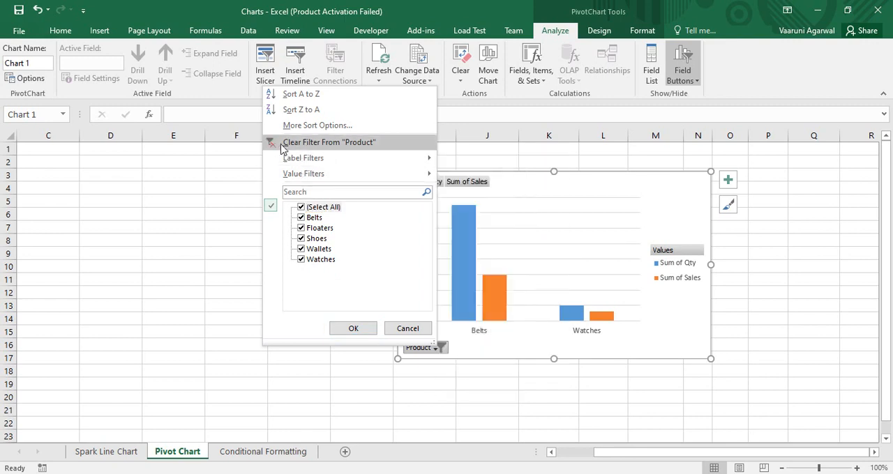
{"action": "left_click", "coordinate": [354, 329]}
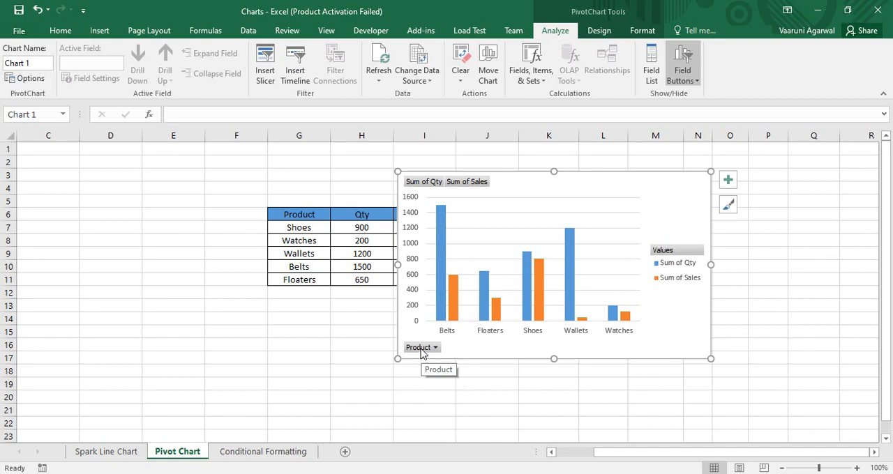
{"action": "left_click", "coordinate": [421, 349]}
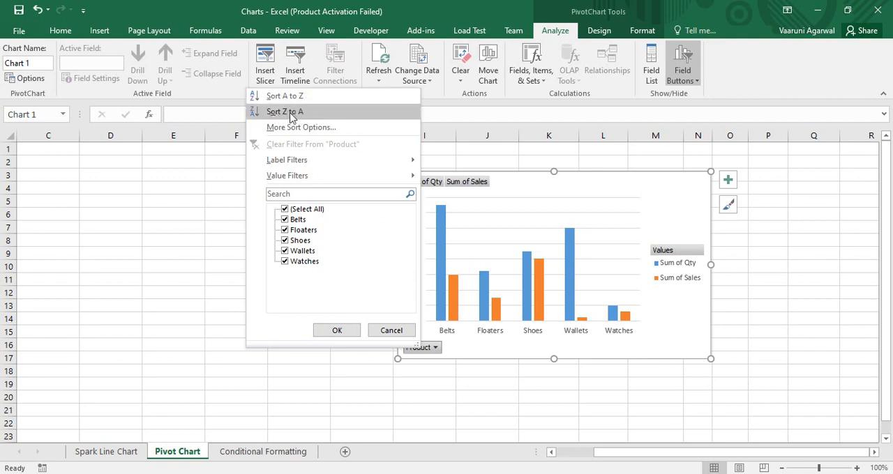
{"action": "left_click", "coordinate": [287, 113]}
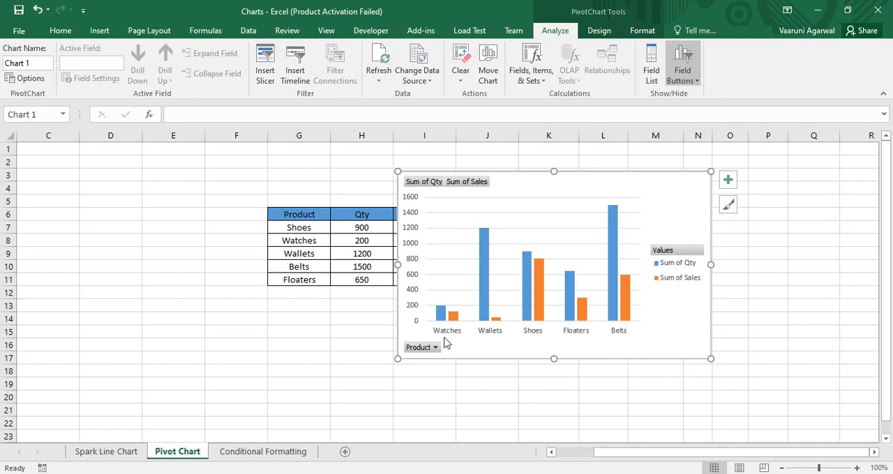
- Sort the chart's Product field in ascending order by Sum of Qty
{"action": "left_click", "coordinate": [427, 350]}
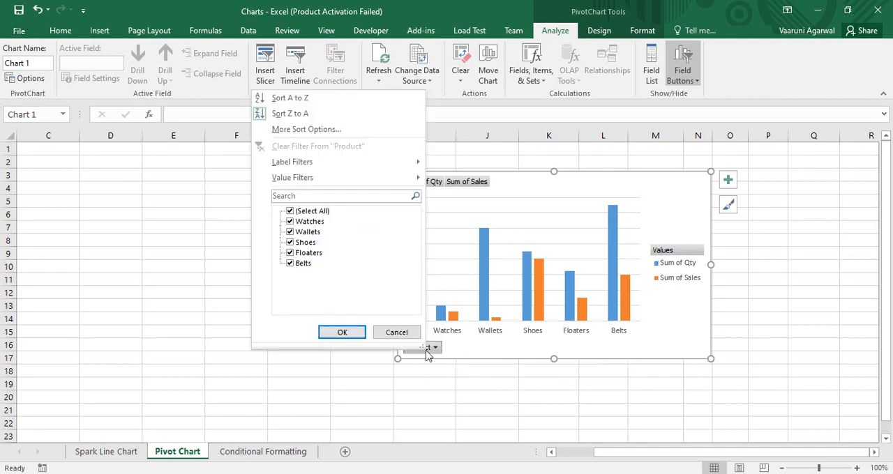
{"action": "left_click", "coordinate": [312, 131]}
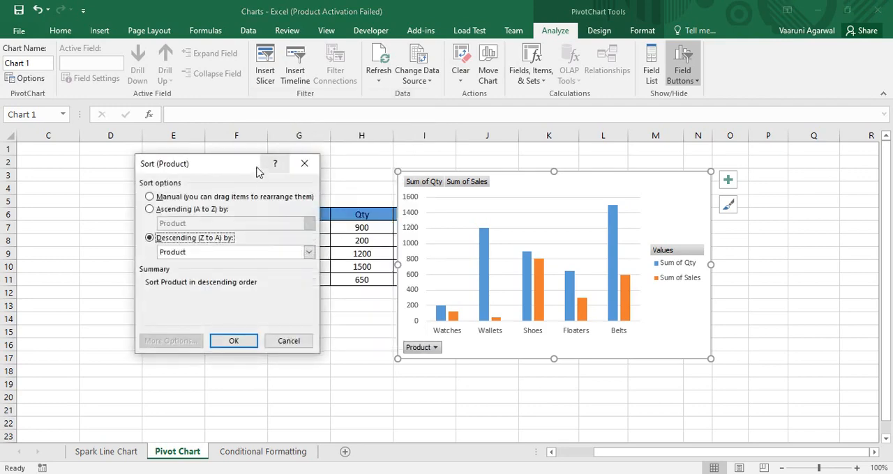
{"action": "left_click_drag", "start_coordinate": [243, 168], "coordinate": [235, 144]}
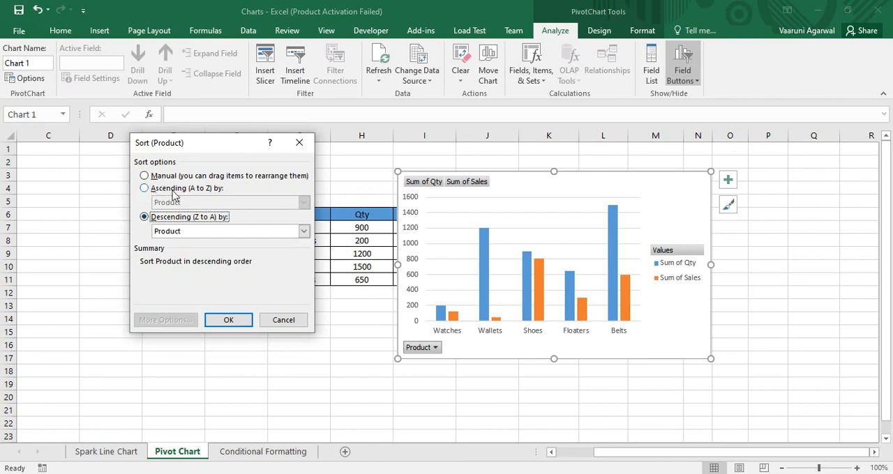
{"action": "left_click", "coordinate": [144, 189]}
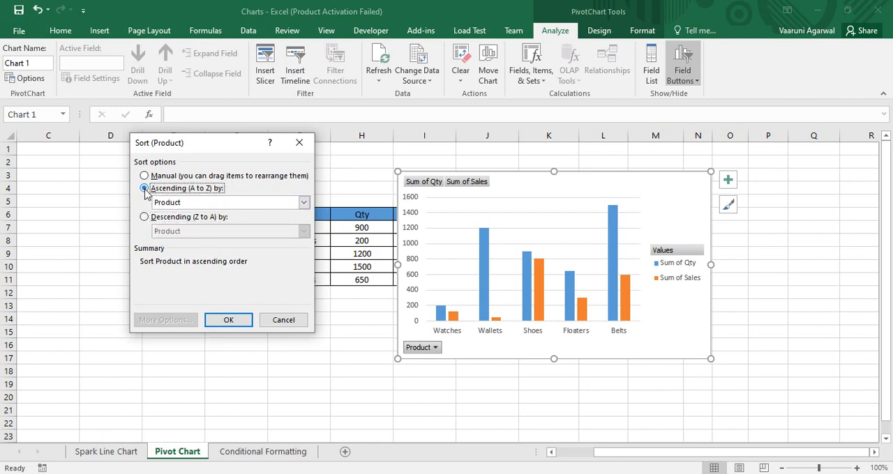
{"action": "left_click", "coordinate": [304, 203]}
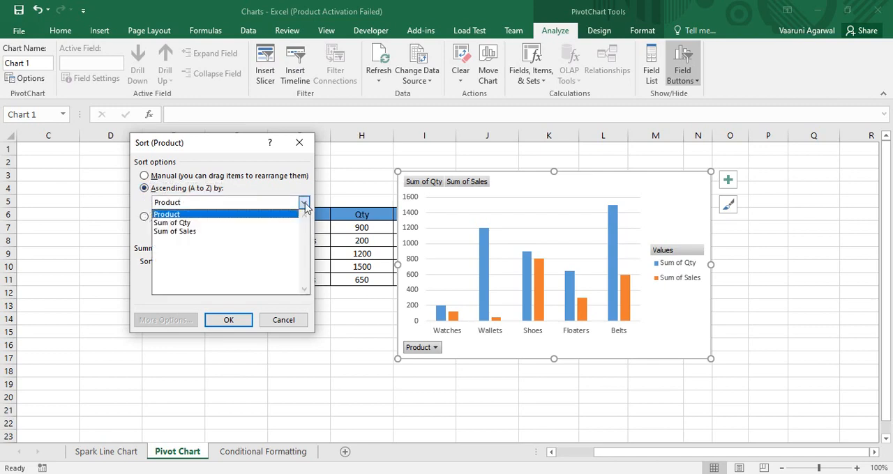
{"action": "left_click", "coordinate": [213, 225]}
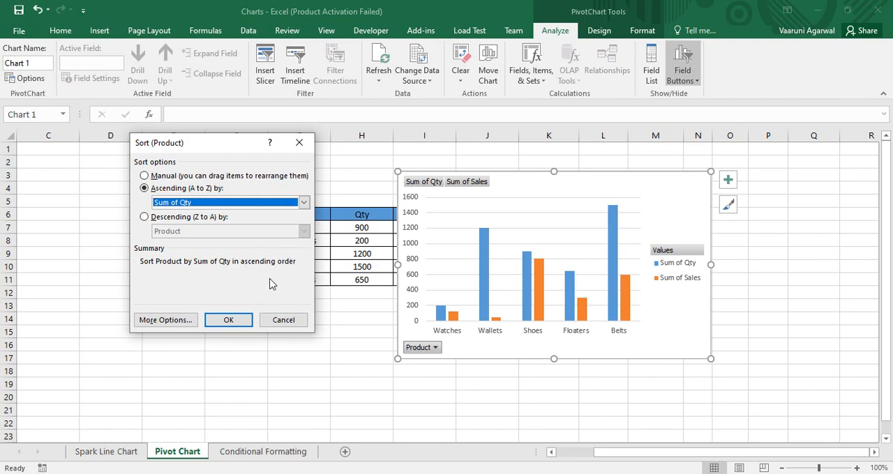
{"action": "left_click", "coordinate": [228, 320]}
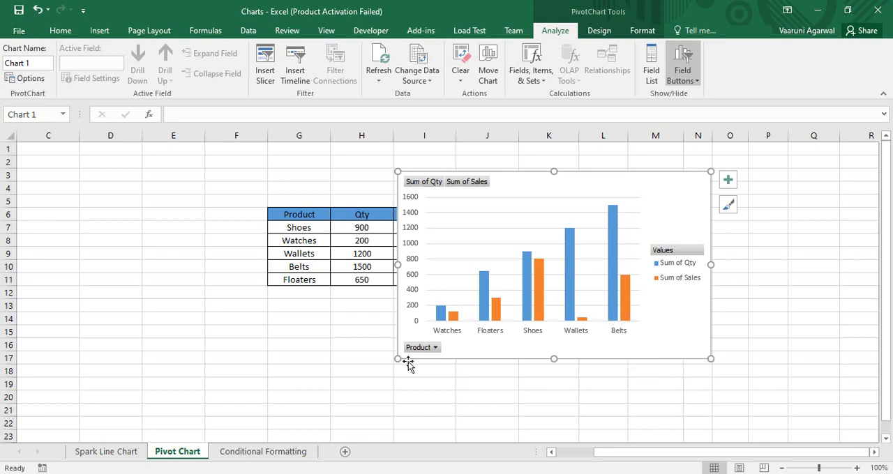
- Change the Product field's ascending sort to use Sum of Sales
{"action": "mouse_move", "coordinate": [623, 304]}
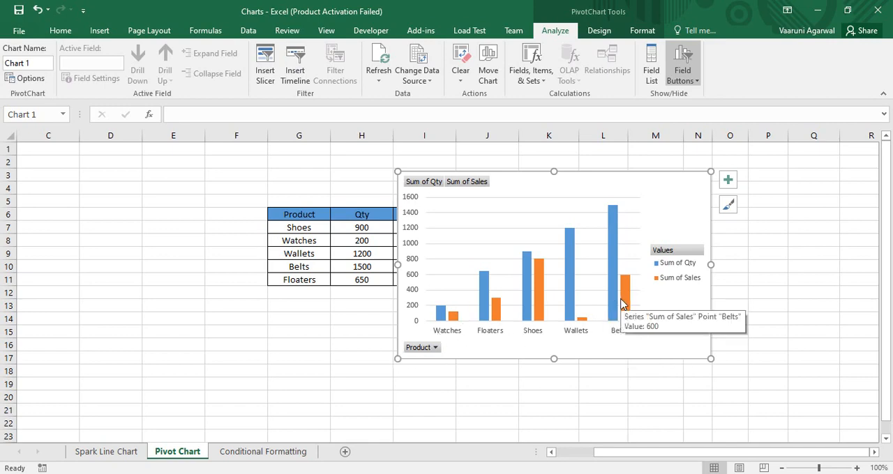
{"action": "left_click", "coordinate": [421, 349]}
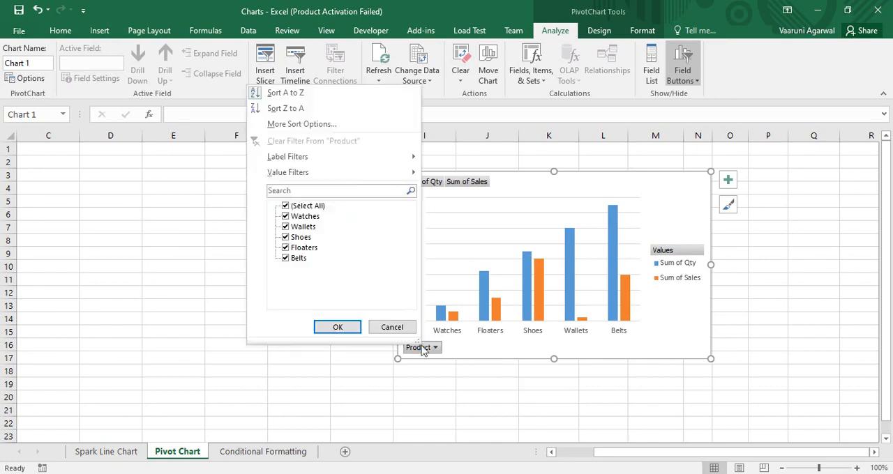
{"action": "left_click", "coordinate": [350, 128]}
{"action": "left_click", "coordinate": [303, 203]}
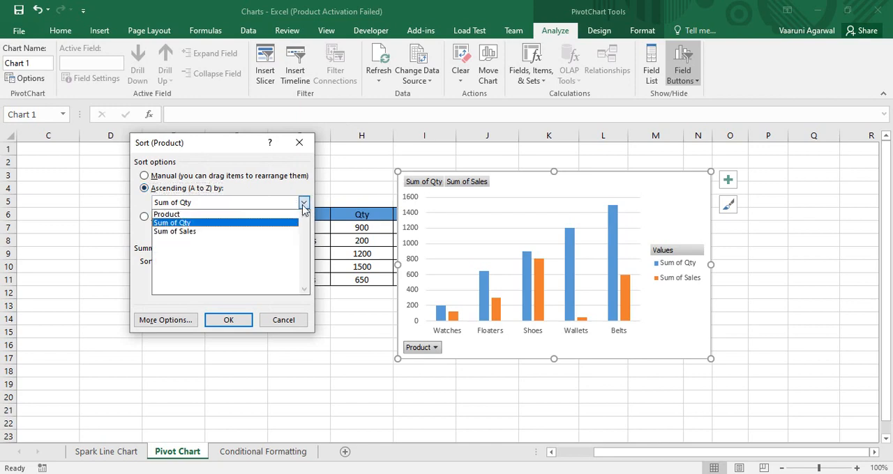
{"action": "left_click", "coordinate": [225, 232]}
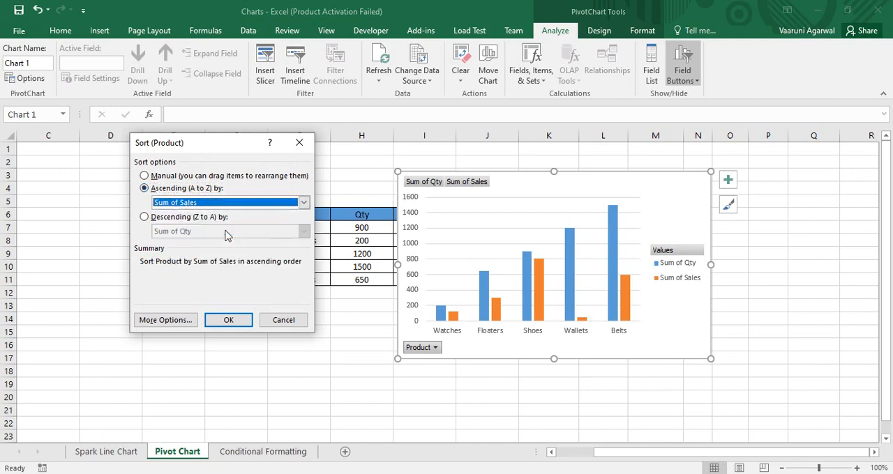
{"action": "left_click", "coordinate": [226, 321]}
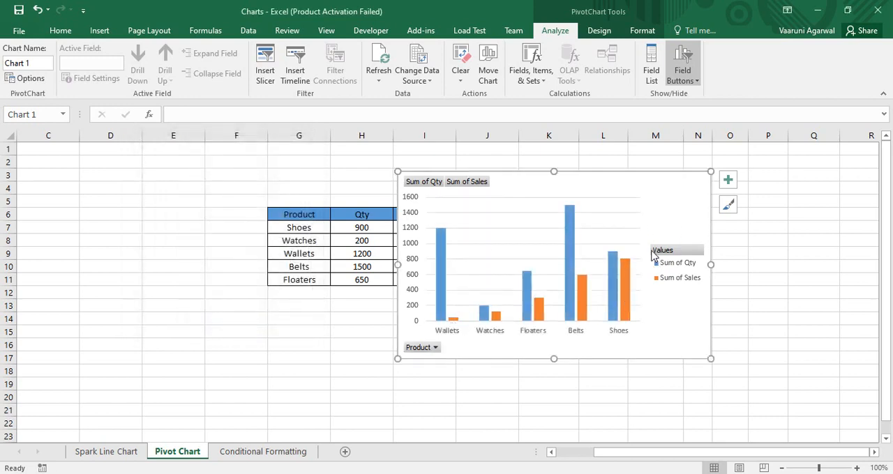
- Sort the chart's products in descending order by Sum of Sales
{"action": "left_click", "coordinate": [433, 347]}
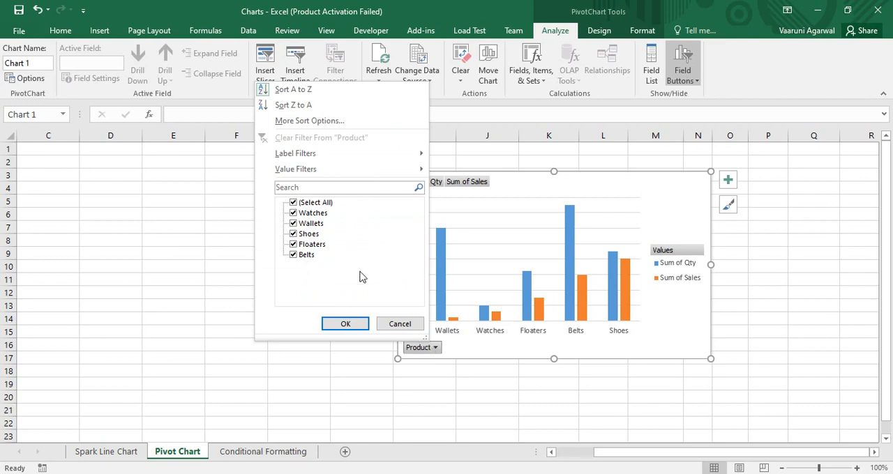
{"action": "left_click", "coordinate": [292, 123]}
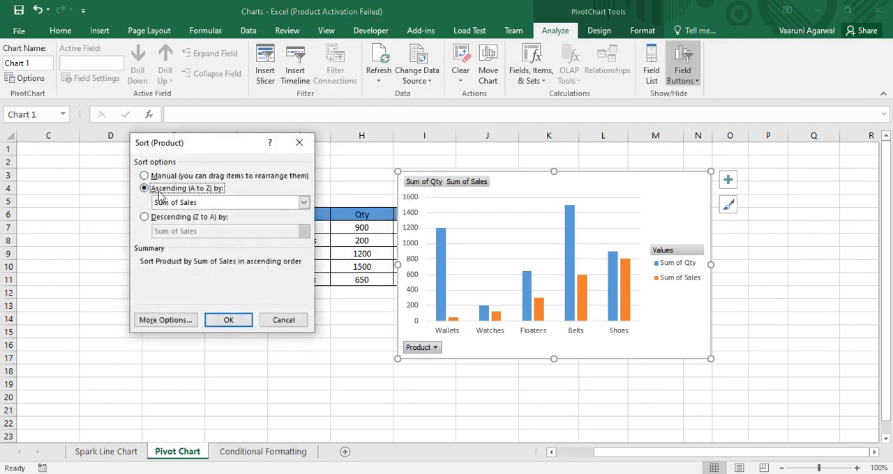
{"action": "left_click", "coordinate": [150, 217]}
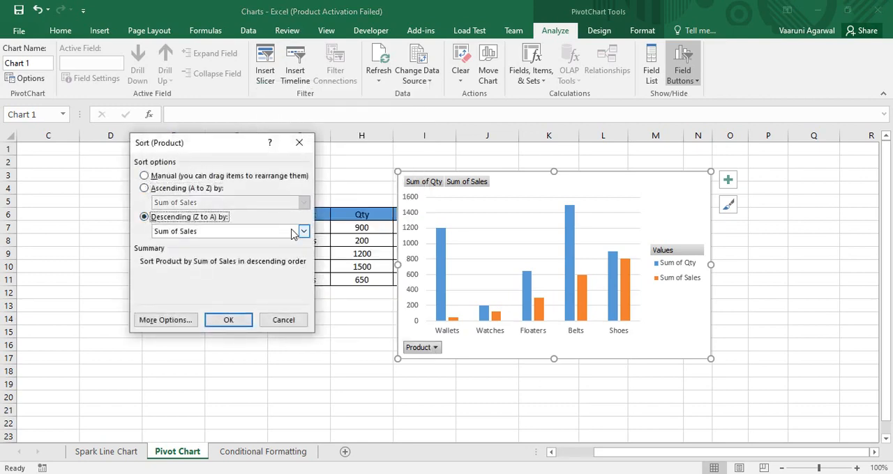
{"action": "left_click", "coordinate": [304, 231]}
{"action": "left_click", "coordinate": [217, 261]}
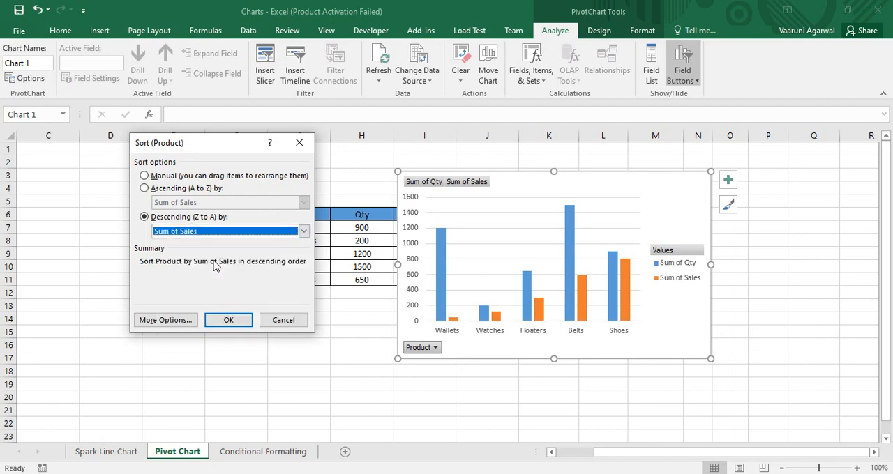
{"action": "left_click", "coordinate": [230, 319]}
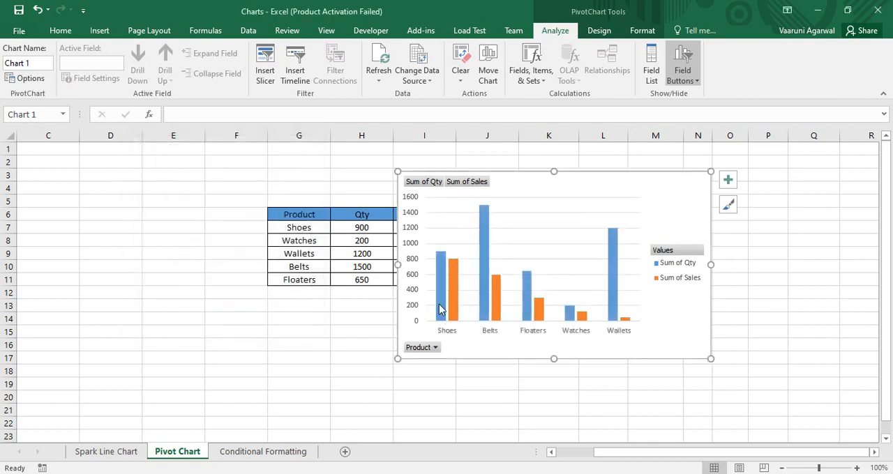
- Change the Product field's descending sort to use Sum of Qty
{"action": "left_click", "coordinate": [424, 349]}
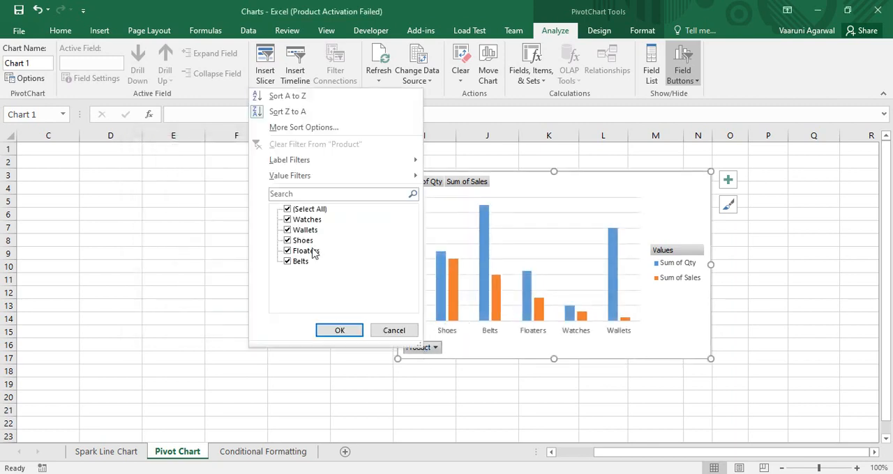
{"action": "left_click", "coordinate": [286, 130]}
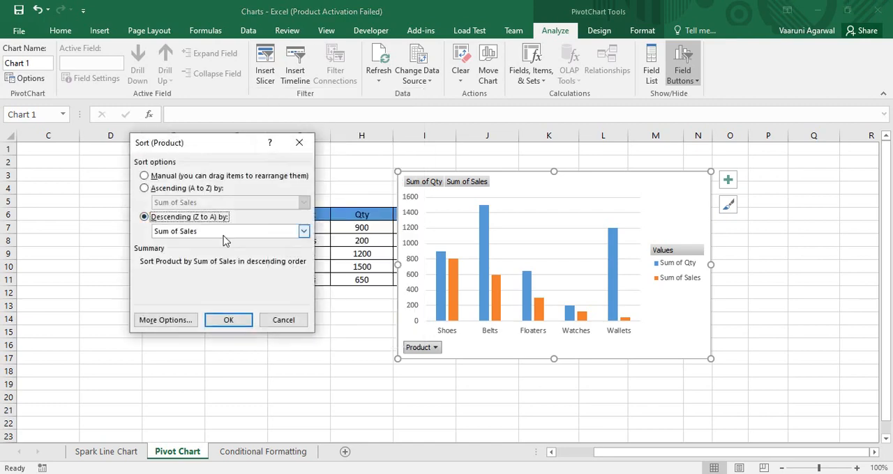
{"action": "left_click", "coordinate": [303, 231]}
{"action": "left_click", "coordinate": [223, 253]}
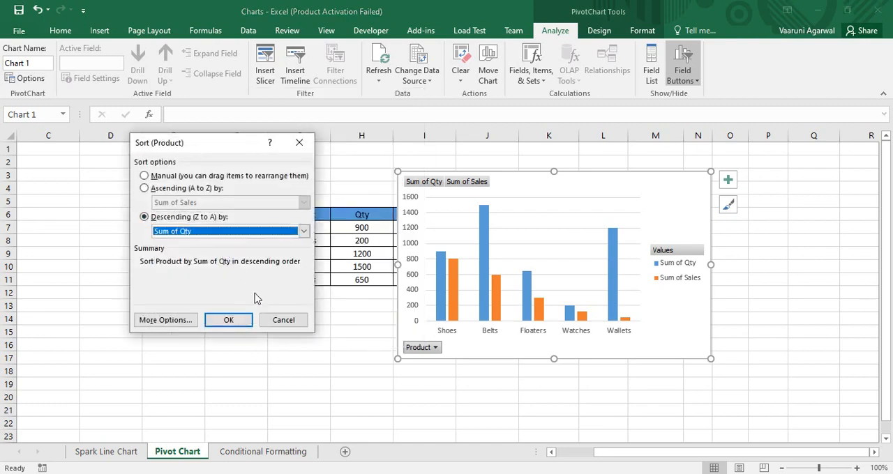
{"action": "left_click", "coordinate": [232, 319]}
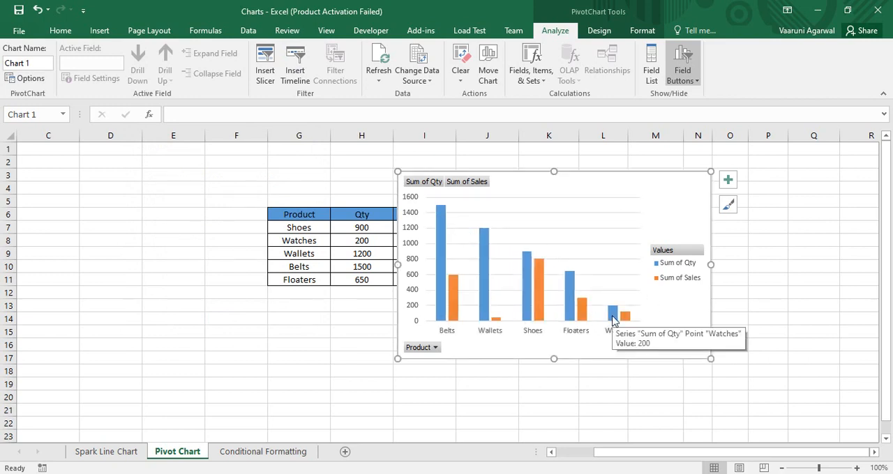
- Apply a value filter to the chart's Product field showing items whose Sum of Qty is greater than 500
{"action": "left_click", "coordinate": [422, 348]}
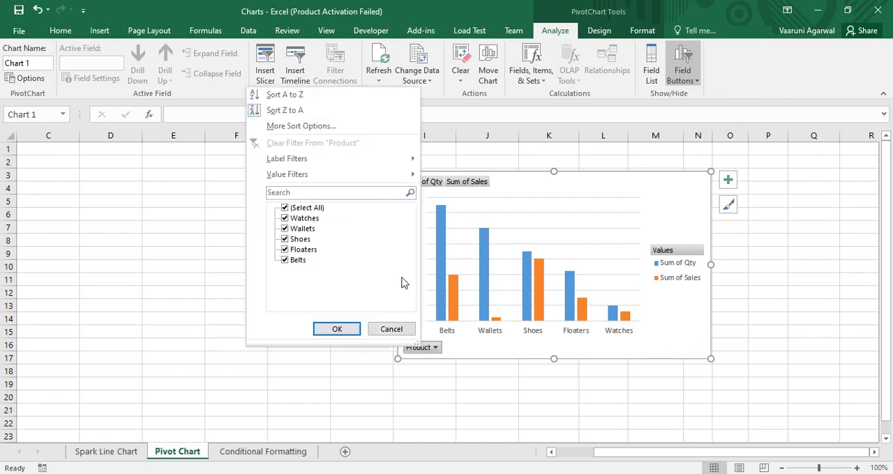
{"action": "mouse_move", "coordinate": [382, 168]}
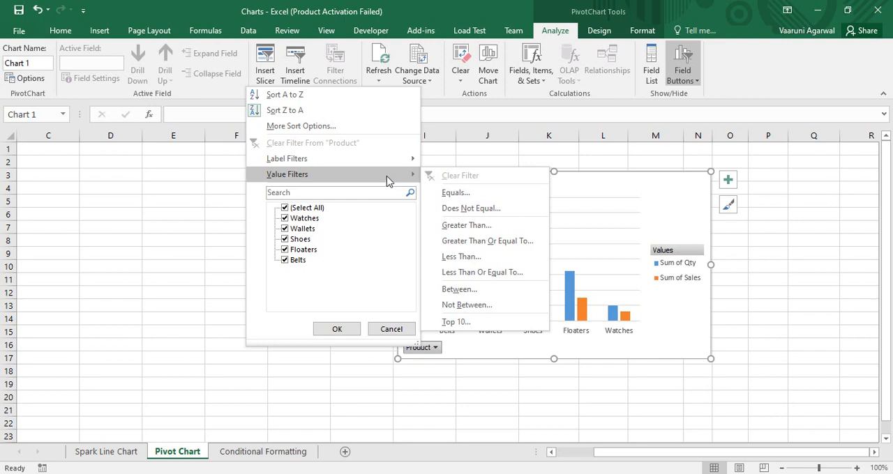
{"action": "left_click", "coordinate": [467, 226]}
{"action": "left_click_drag", "start_coordinate": [234, 200], "coordinate": [321, 72]}
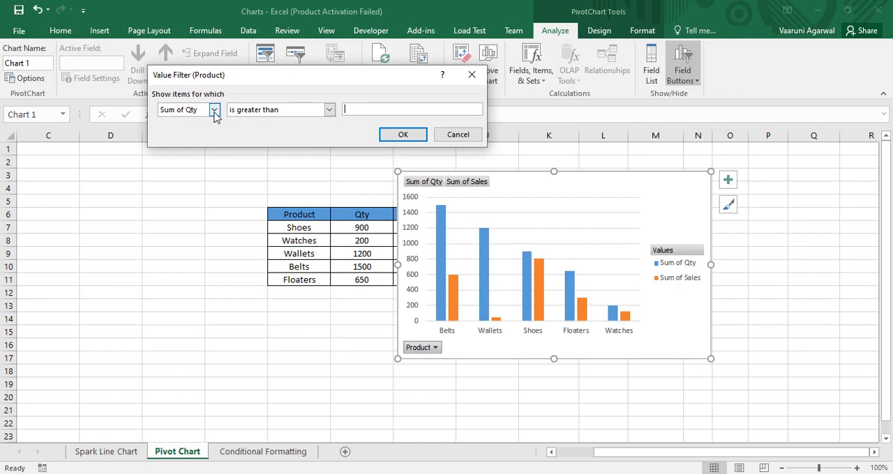
{"action": "left_click", "coordinate": [215, 111]}
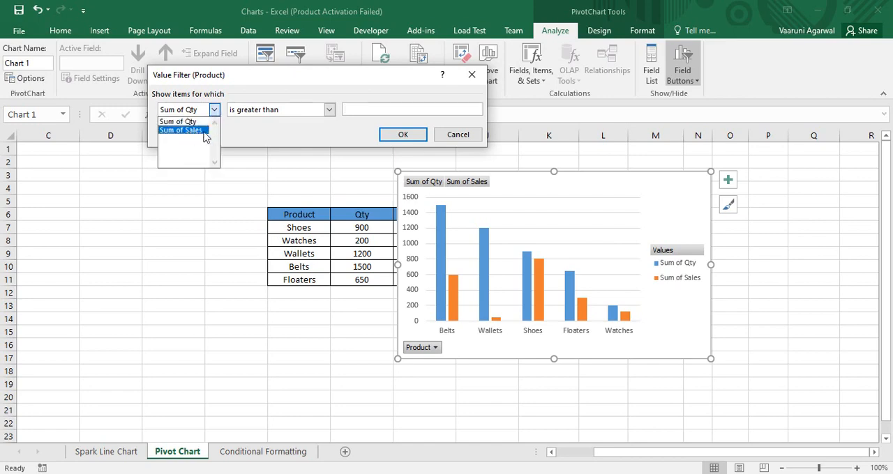
{"action": "left_click", "coordinate": [194, 123]}
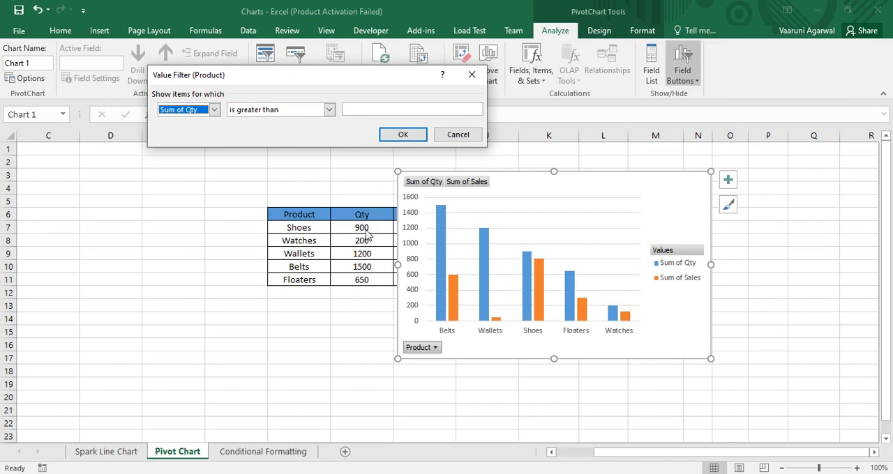
{"action": "left_click", "coordinate": [361, 108]}
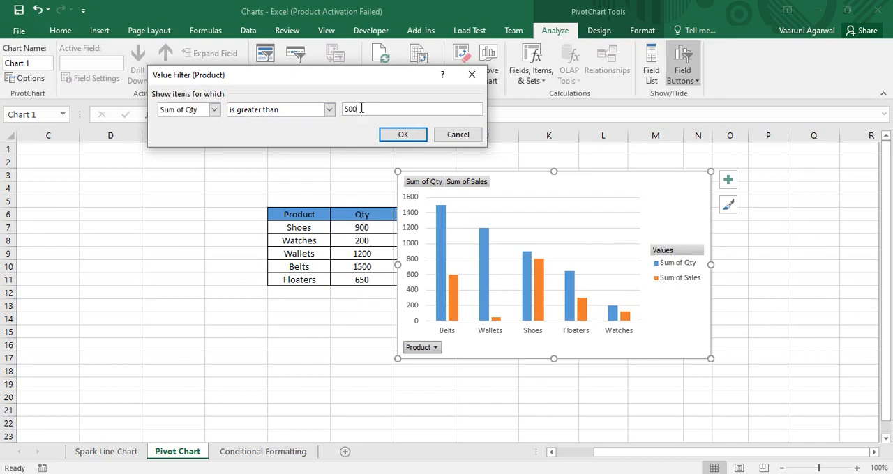
{"action": "left_click", "coordinate": [401, 134]}
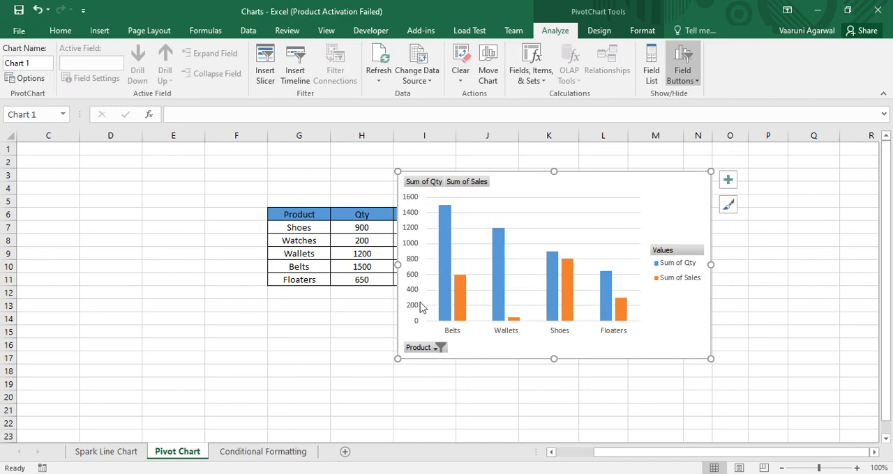
- Clear the value filter from the chart's Product field
{"action": "left_click", "coordinate": [417, 348]}
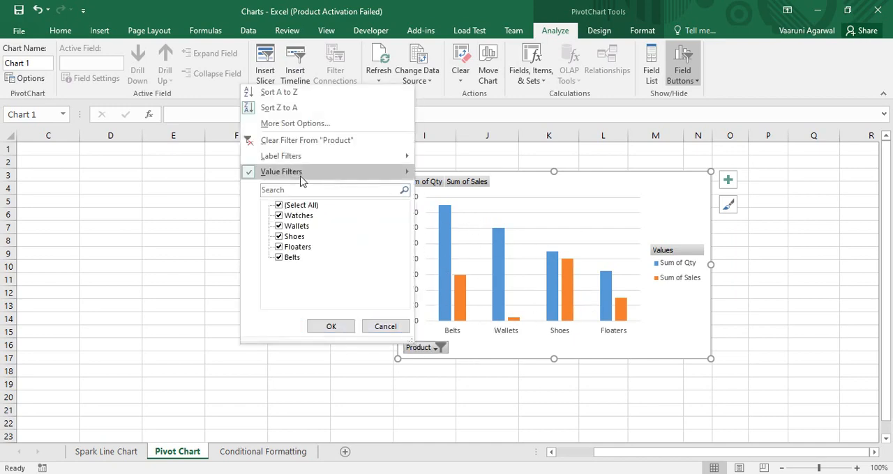
{"action": "mouse_move", "coordinate": [247, 175]}
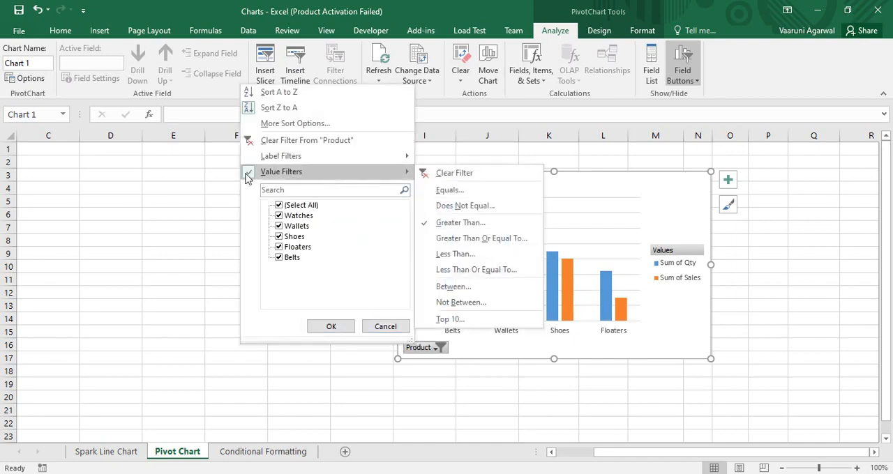
{"action": "left_click", "coordinate": [454, 173]}
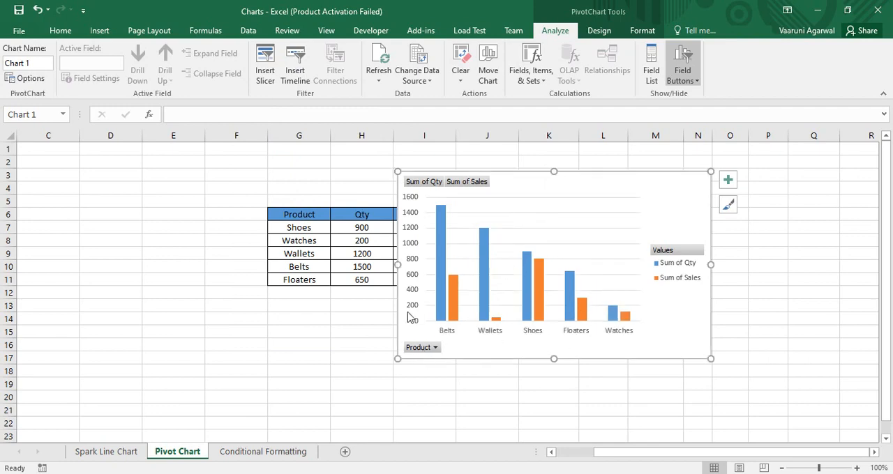
- Apply a label filter to the chart's Product field showing only items that begin with W
{"action": "left_click", "coordinate": [426, 348]}
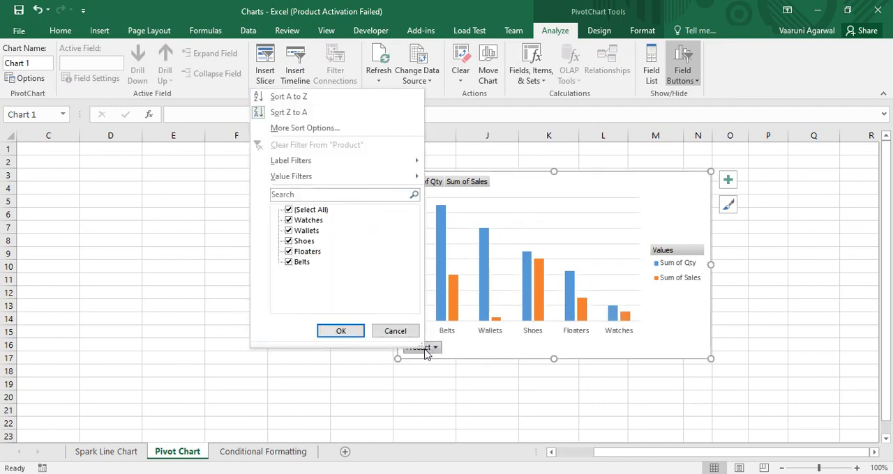
{"action": "mouse_move", "coordinate": [360, 171]}
{"action": "mouse_move", "coordinate": [309, 159]}
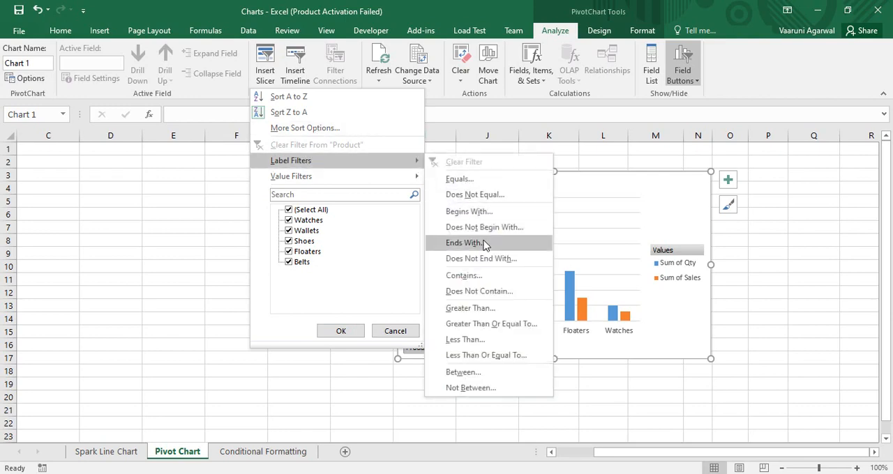
{"action": "left_click", "coordinate": [474, 212]}
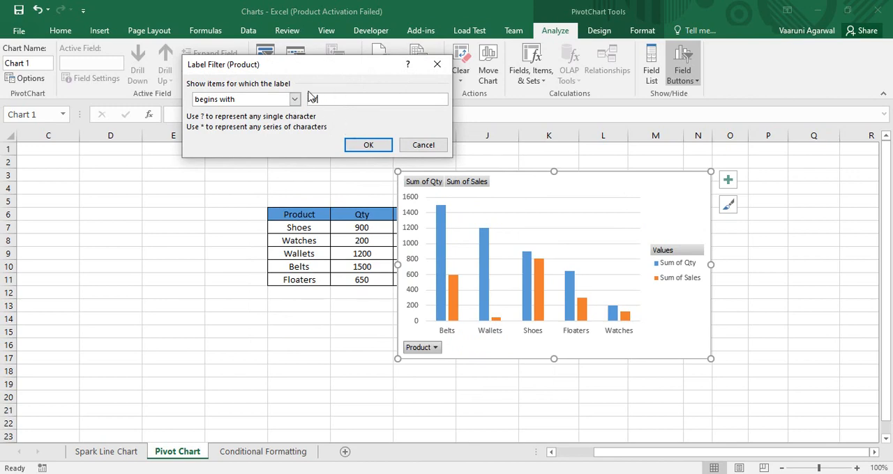
{"action": "type", "text": "W"}
{"action": "left_click", "coordinate": [368, 144]}
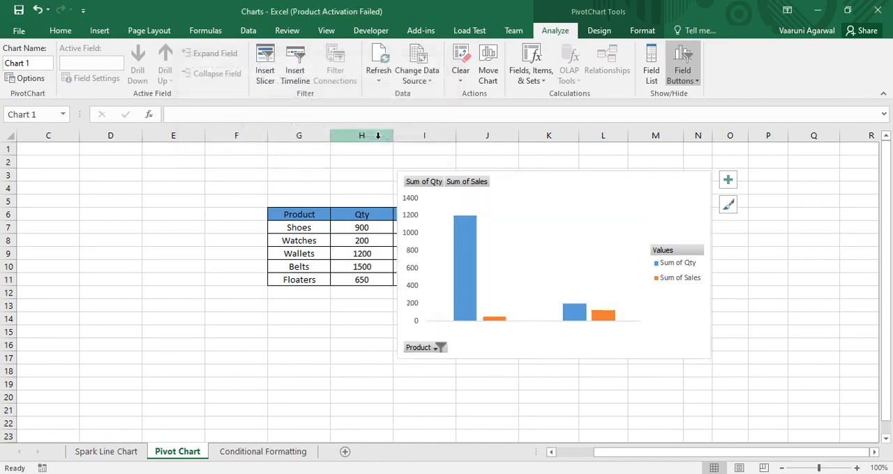
{"action": "left_click", "coordinate": [498, 292]}
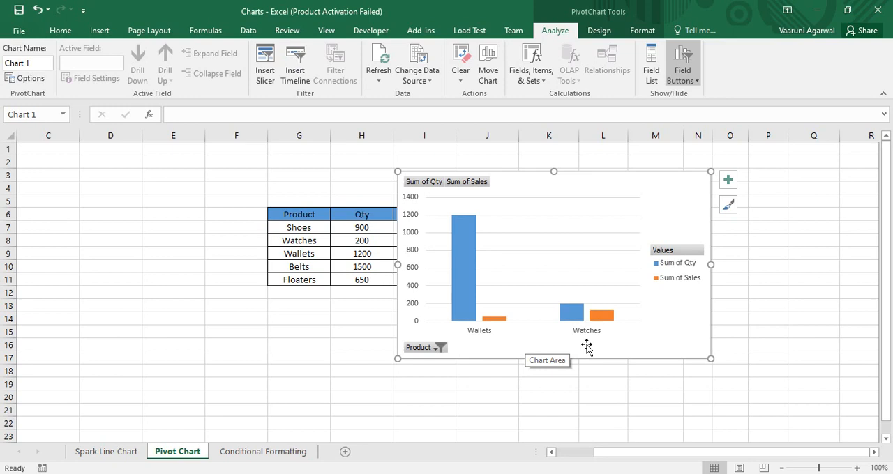
- Clear the label filter from the chart's Product field
{"action": "left_click", "coordinate": [428, 348]}
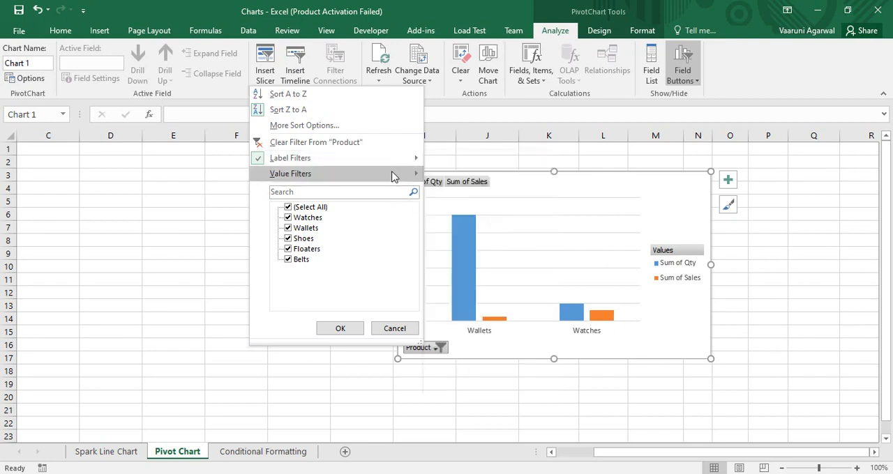
{"action": "mouse_move", "coordinate": [392, 176]}
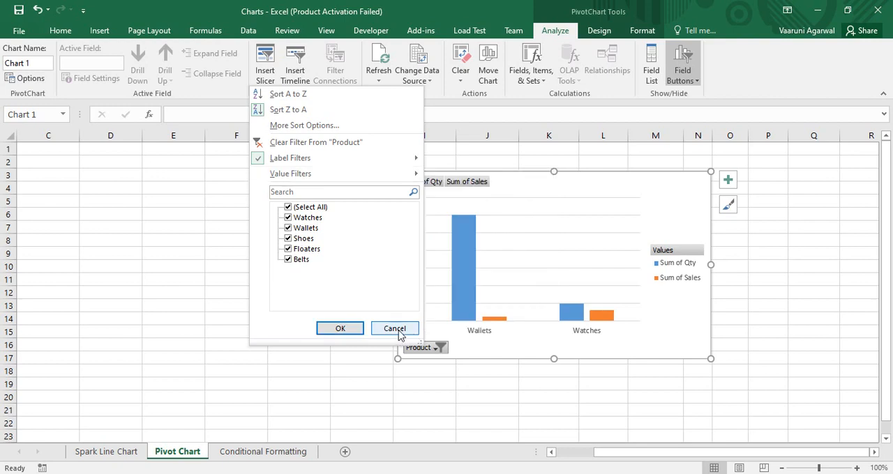
{"action": "left_click", "coordinate": [295, 142]}
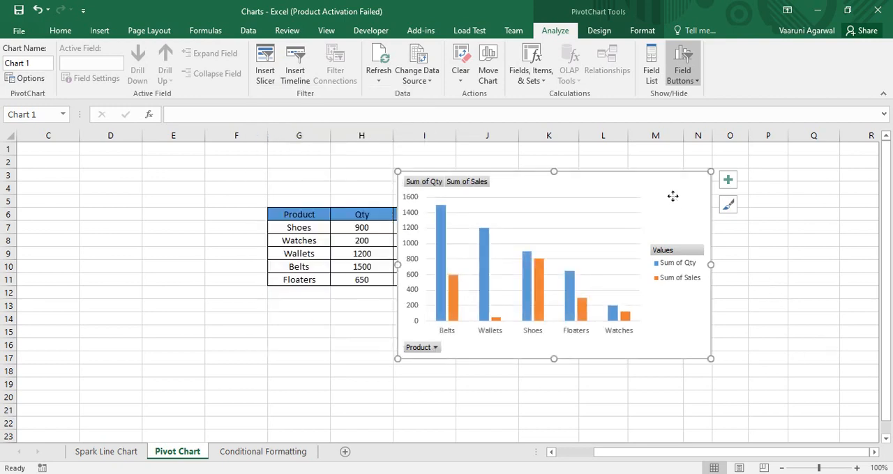
- Nudge the chart slightly up and left, and give the Sum of Qty columns a solid dark green fill
{"action": "mouse_move", "coordinate": [673, 196]}
{"action": "left_mouse_down"}
{"action": "mouse_move", "coordinate": [688, 195]}
{"action": "mouse_move", "coordinate": [669, 191]}
{"action": "left_mouse_up"}
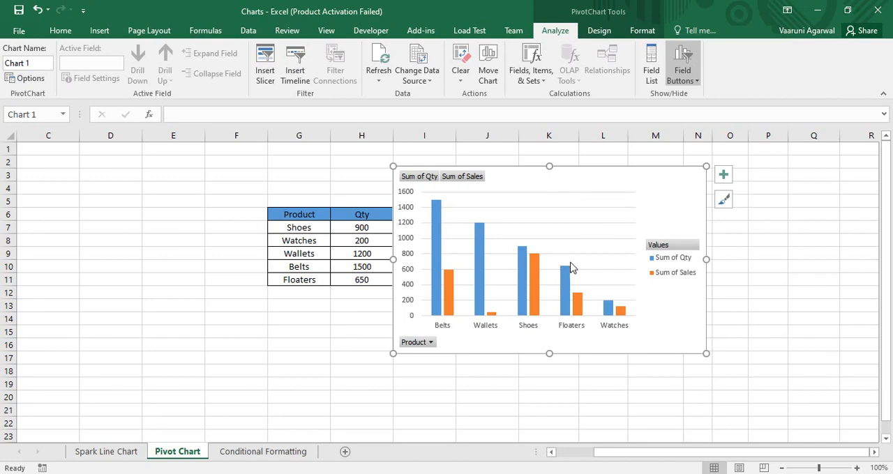
{"action": "double_click", "coordinate": [597, 187]}
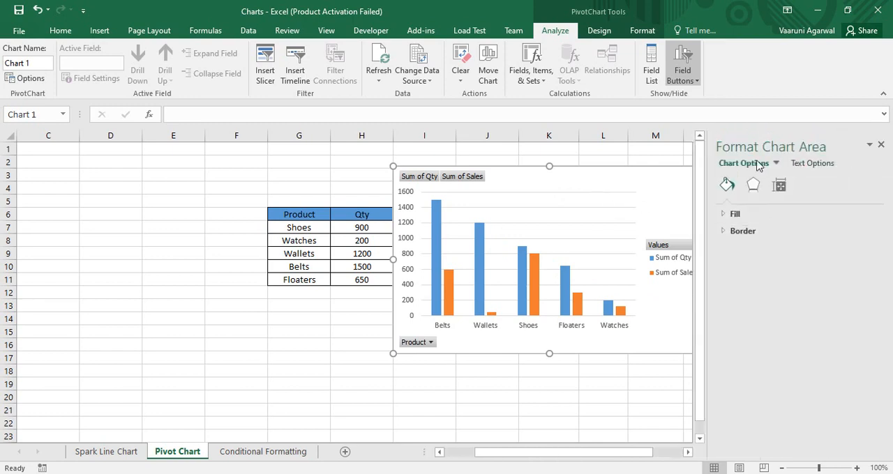
{"action": "left_click", "coordinate": [480, 261]}
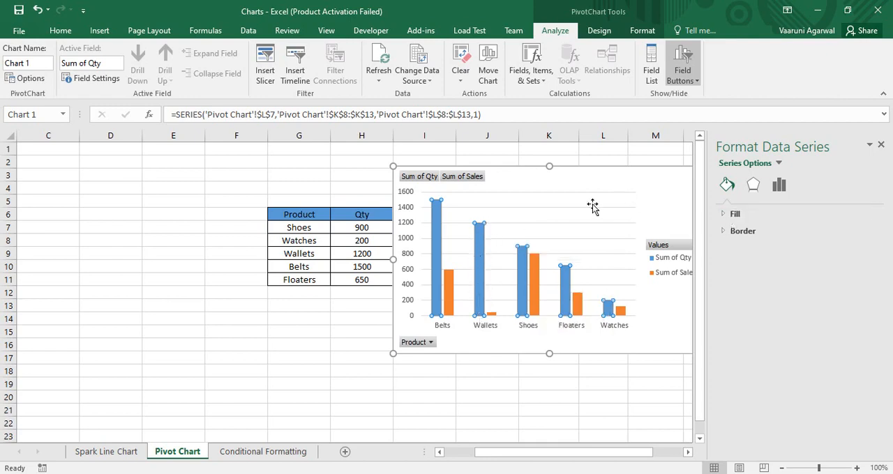
{"action": "left_click", "coordinate": [725, 216]}
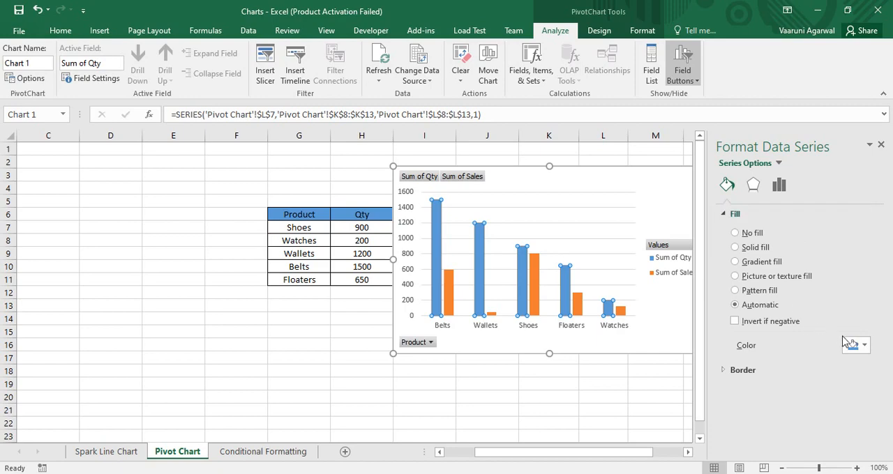
{"action": "left_click", "coordinate": [864, 347]}
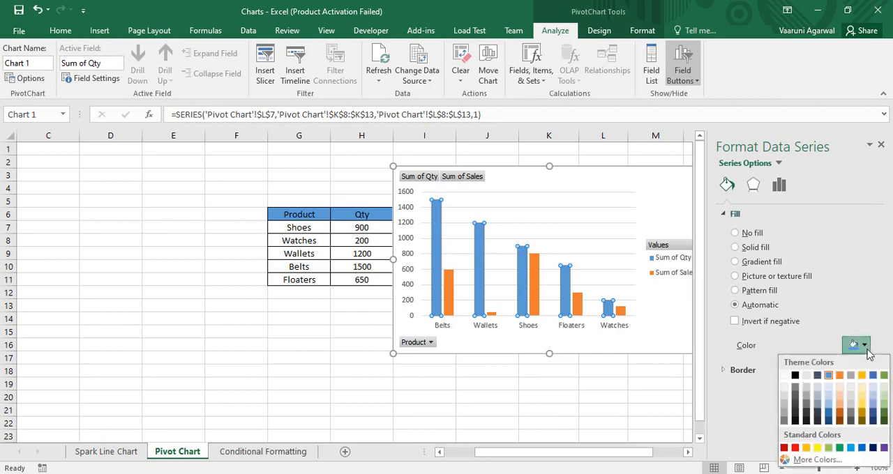
{"action": "left_click", "coordinate": [884, 416]}
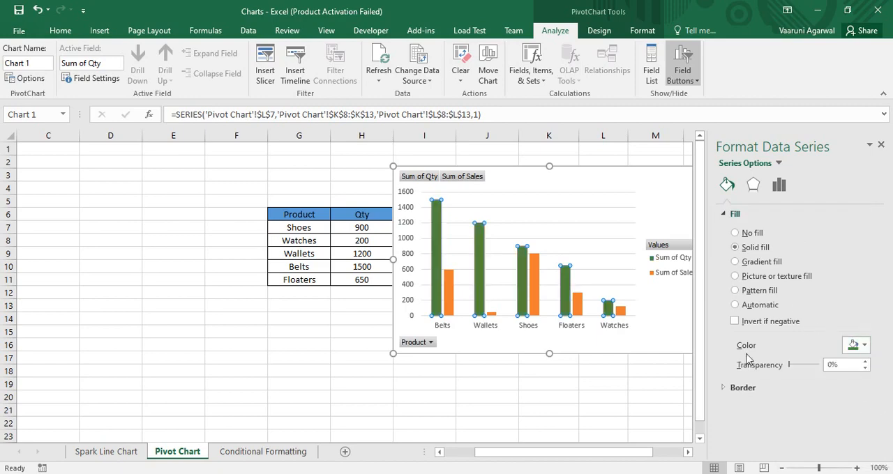
- Set the Sum of Qty series overlap to -36% and gap width to 104%, and move the chart left so it starts in column H
{"action": "left_click", "coordinate": [777, 185]}
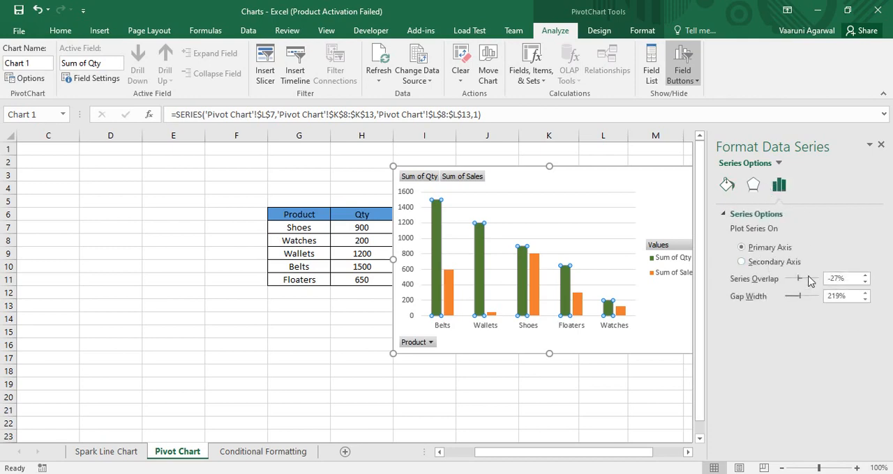
{"action": "left_click_drag", "start_coordinate": [799, 279], "coordinate": [792, 300]}
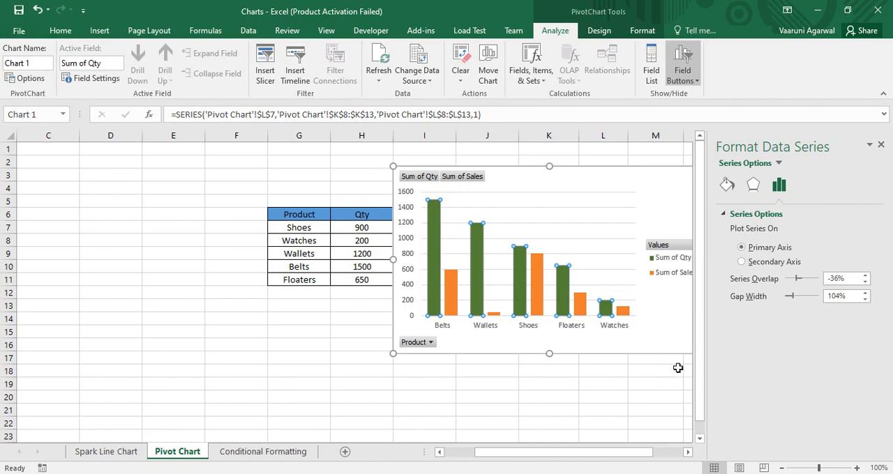
{"action": "left_click", "coordinate": [655, 380]}
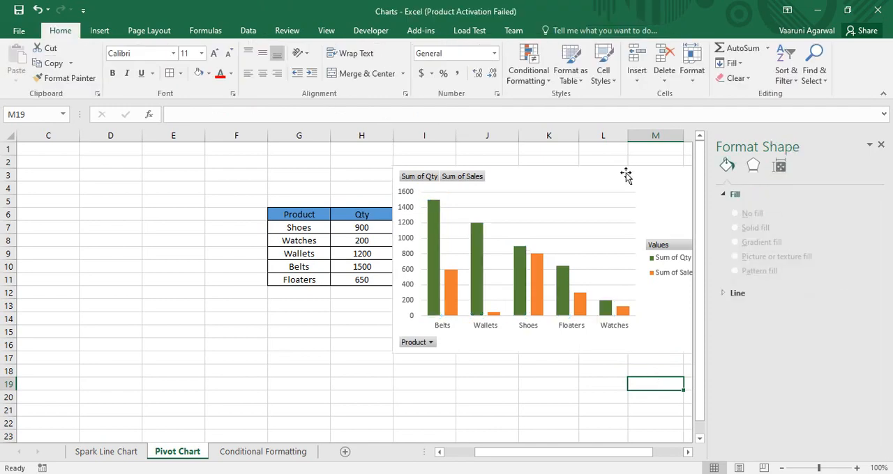
{"action": "left_click_drag", "start_coordinate": [625, 175], "coordinate": [587, 172]}
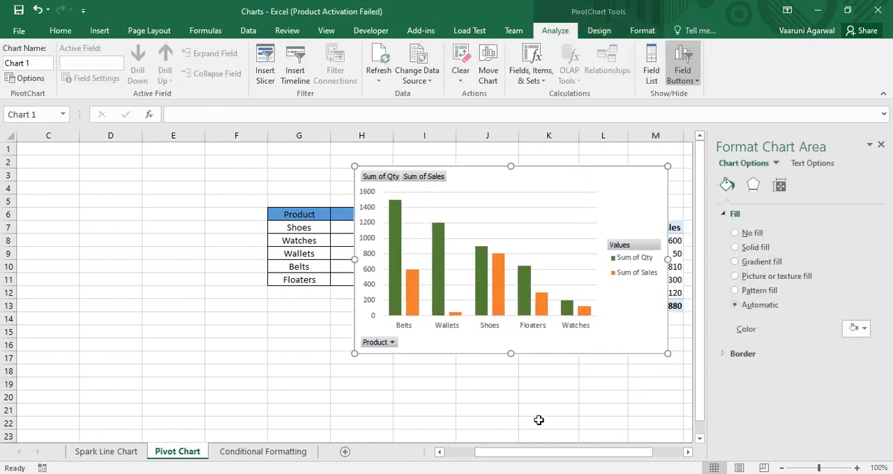